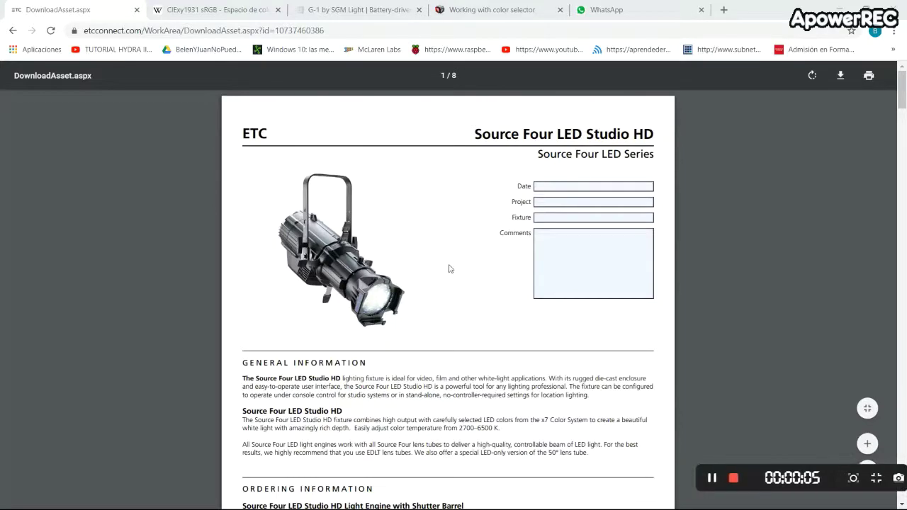
# Examine the LED colours used and the Direct and HSI DMX channel profiles in the Source Four LED Studio HD datasheet
pyautogui.scroll(-7, 418, 339)
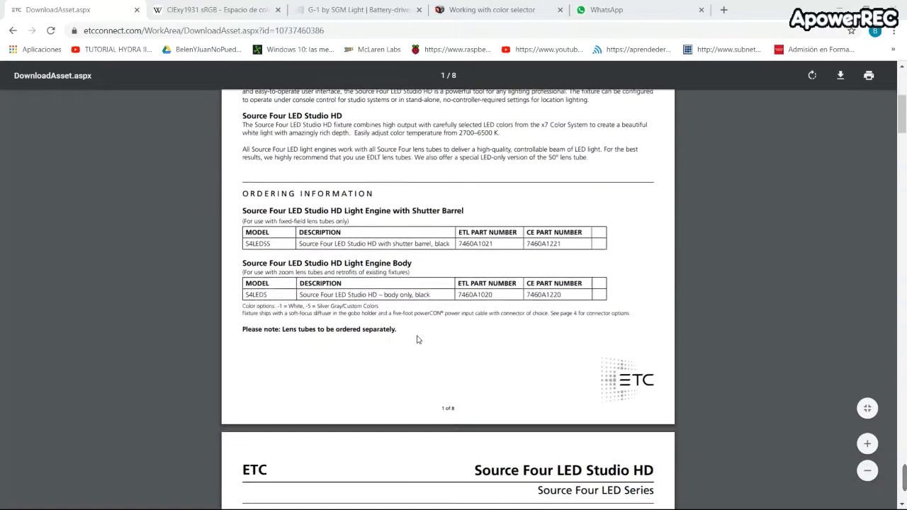
pyautogui.scroll(-3, 417, 337)
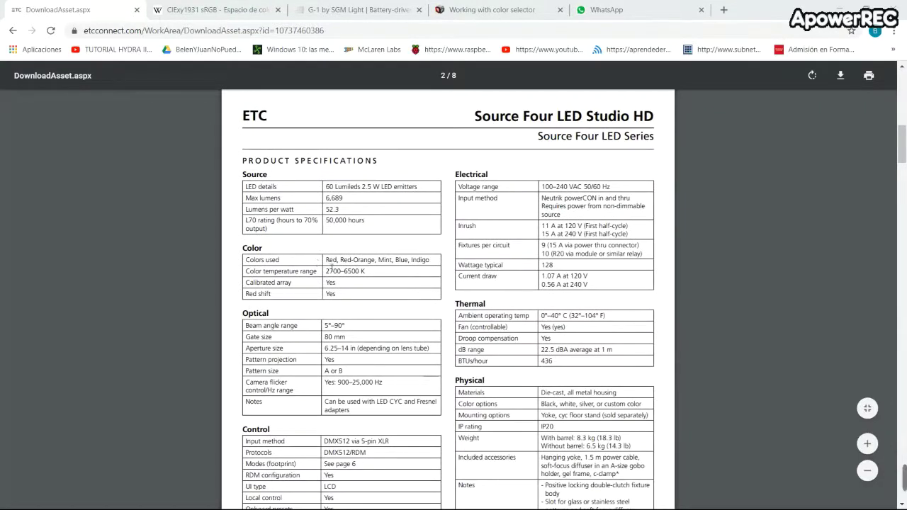
pyautogui.moveTo(327, 262); pyautogui.dragTo(437, 264)
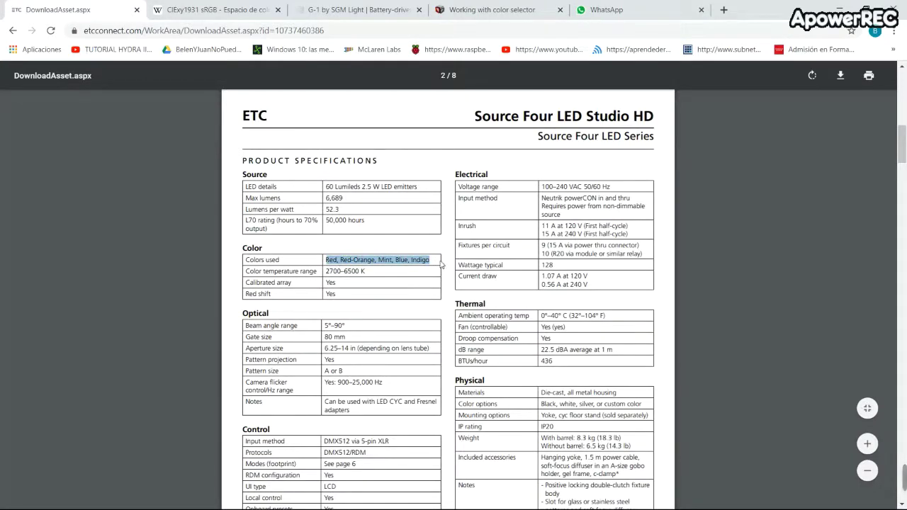
pyautogui.scroll(-20, 443, 329)
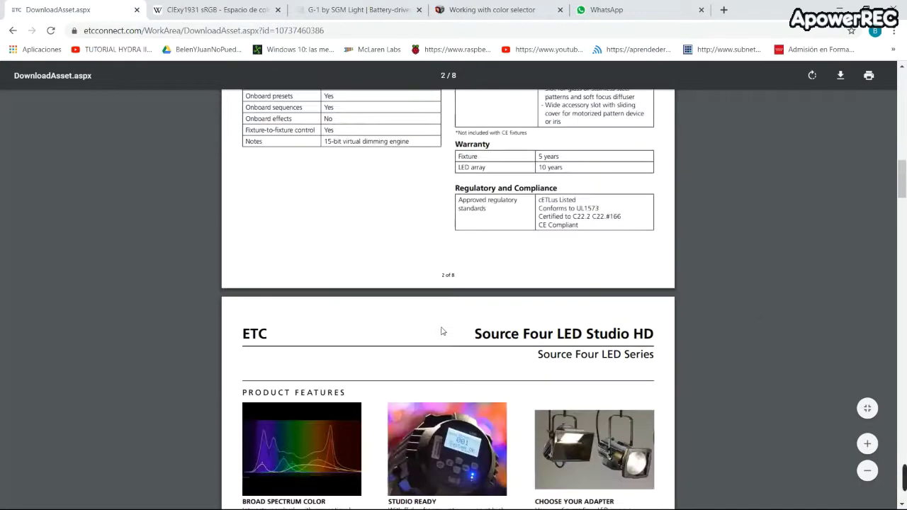
pyautogui.scroll(-18, 446, 315)
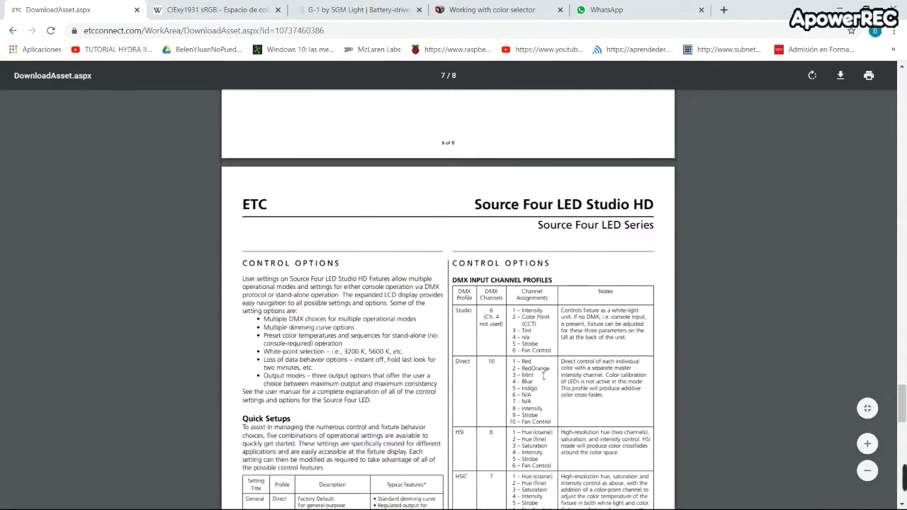
pyautogui.scroll(-2, 550, 327)
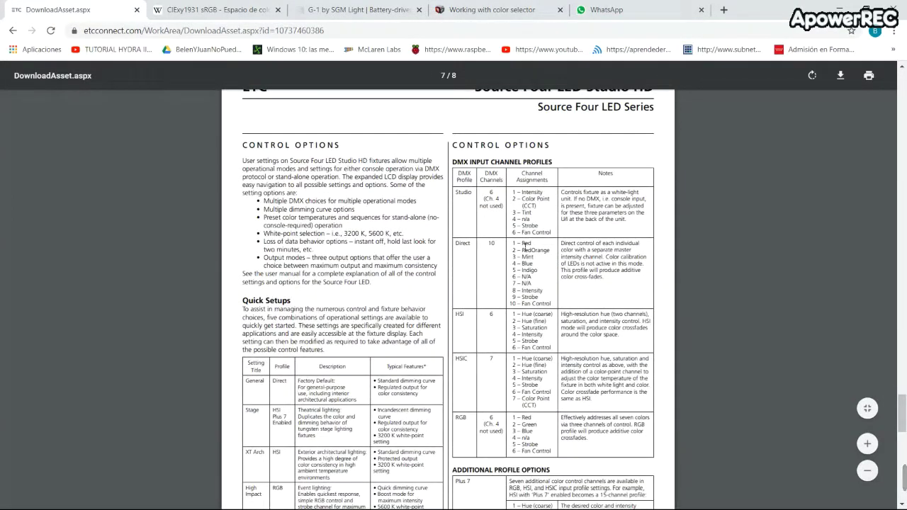
pyautogui.moveTo(525, 245); pyautogui.dragTo(557, 300)
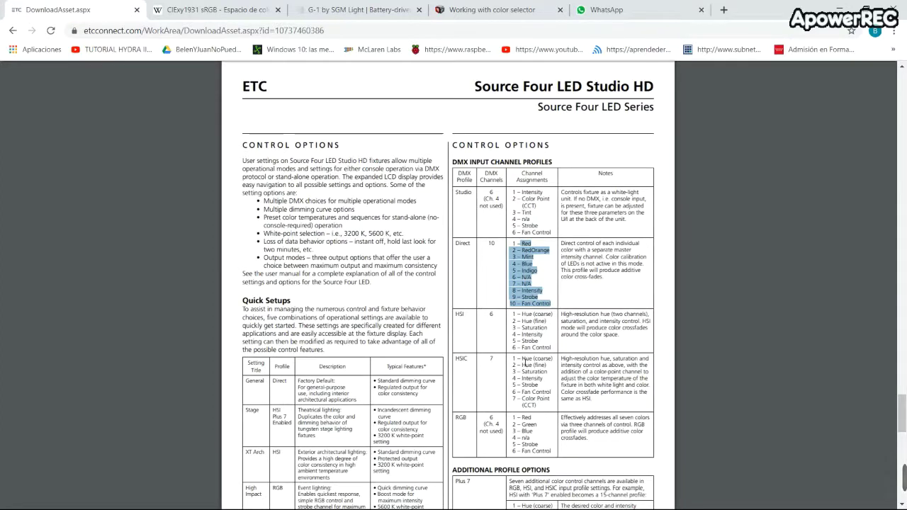
pyautogui.moveTo(521, 314); pyautogui.dragTo(551, 342)
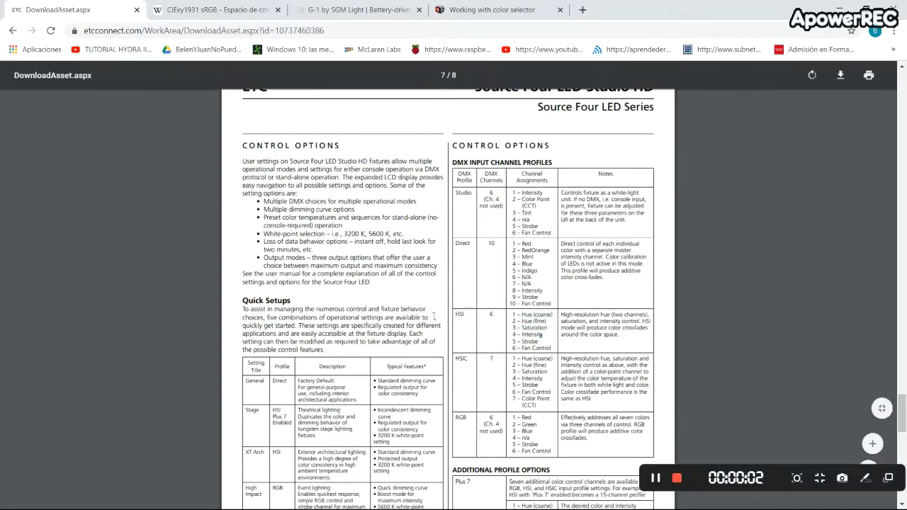
pyautogui.scroll(4, 445, 316)
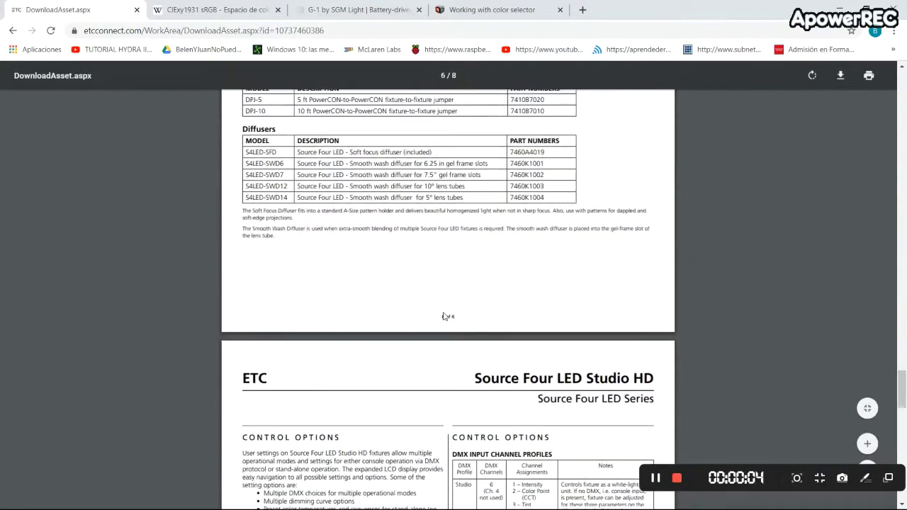
pyautogui.scroll(-5, 445, 316)
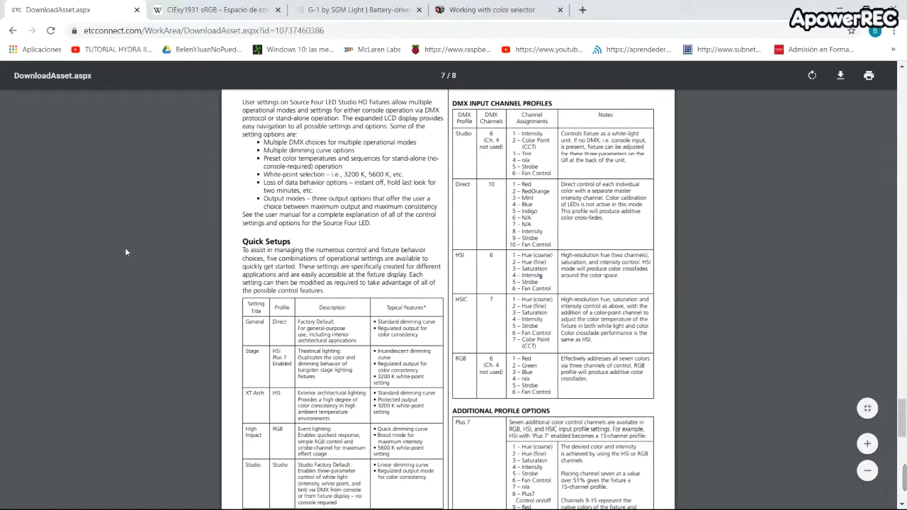
# Switch to the lighting console software and open the fixture library for loading the cache in the fixtures patch
pyautogui.hotkey('alt', 'Tab')
pyautogui.hotkey('alt', 'Tab')
pyautogui.hotkey('alt', 'Tab')
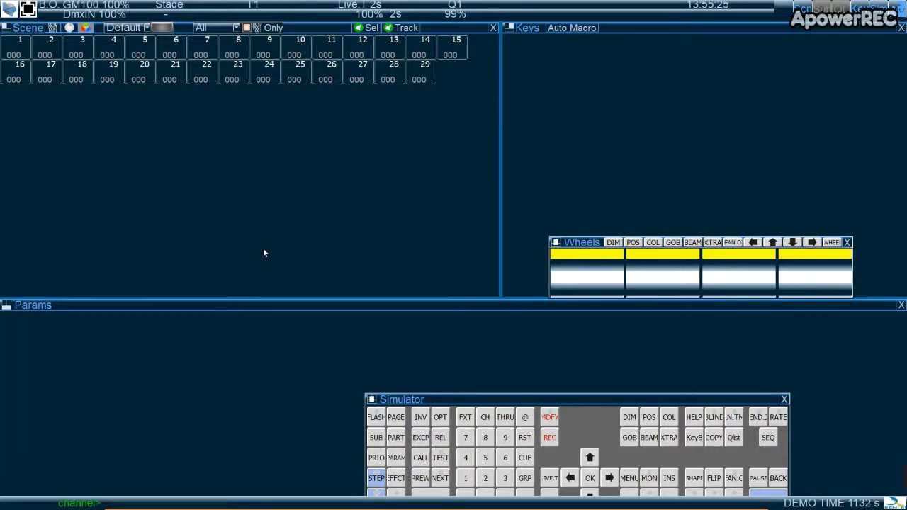
pyautogui.press('f')
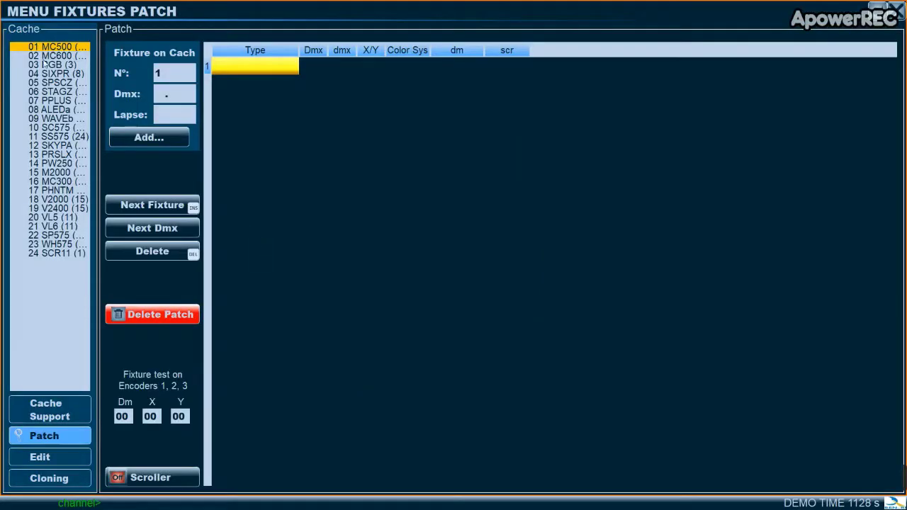
pyautogui.click(52, 425)
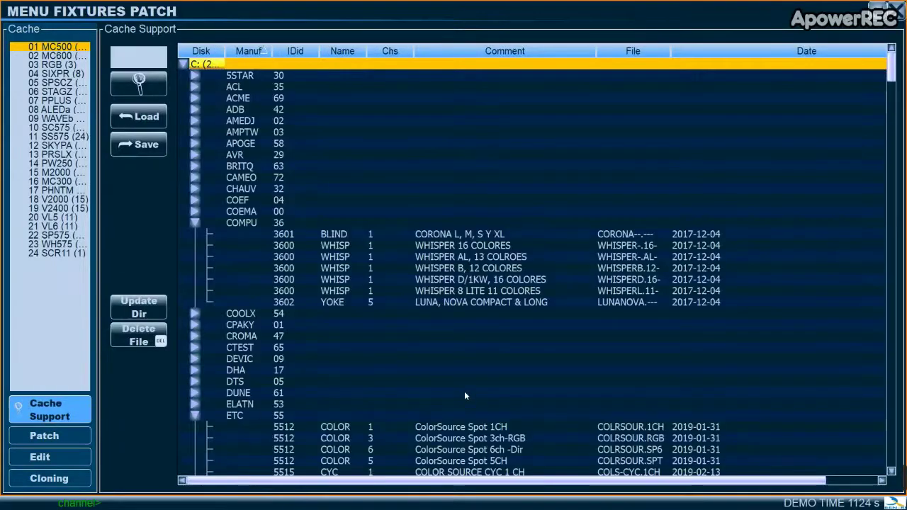
# Load the ETC fixture SOUR4 HSI 6CH (all) into cache slot 01
pyautogui.scroll(-4, 419, 385)
pyautogui.click(257, 278)
pyautogui.scroll(-15, 578, 297)
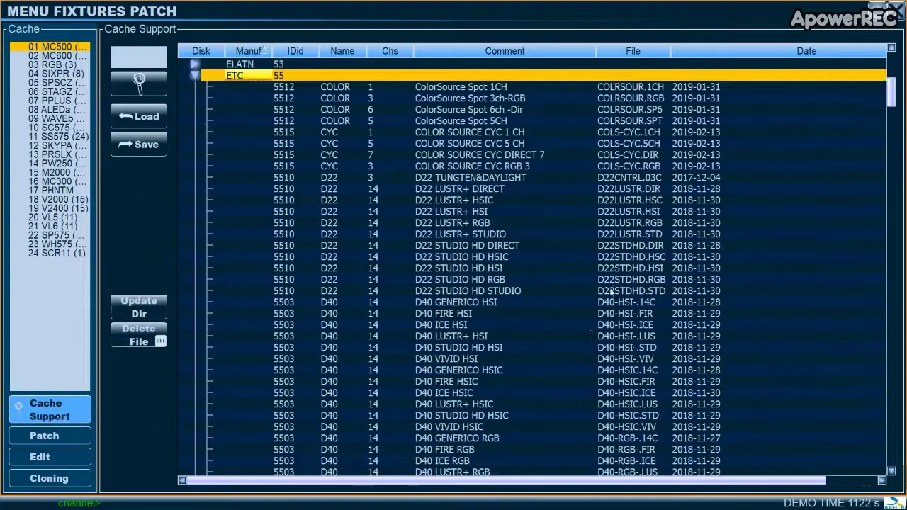
pyautogui.scroll(-20, 578, 297)
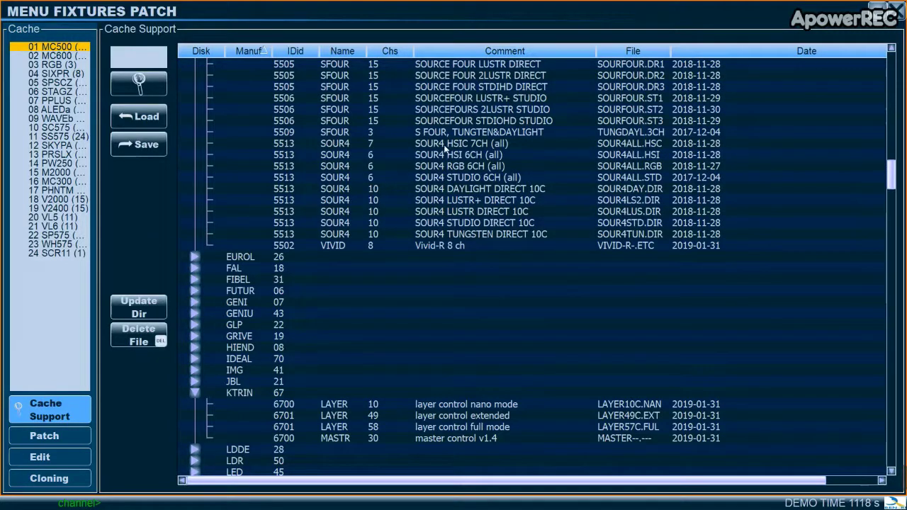
pyautogui.click(495, 154)
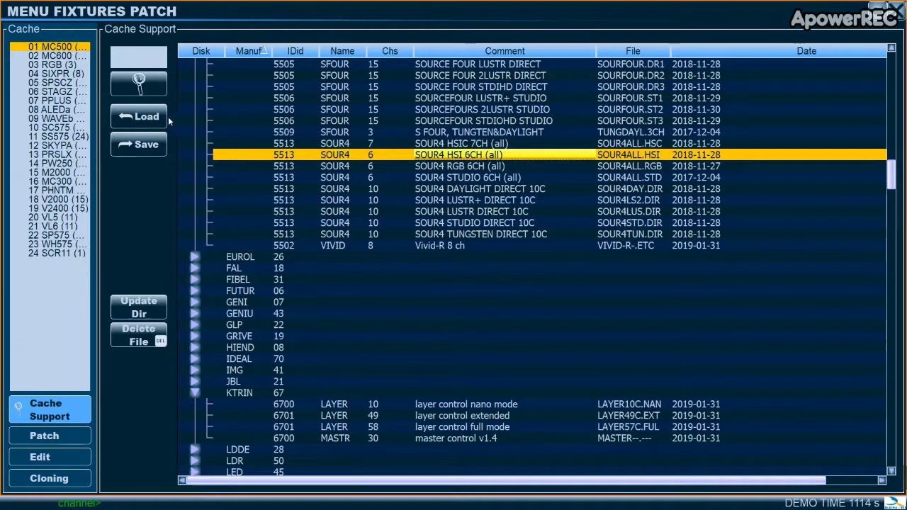
pyautogui.click(144, 117)
# Load the ETC fixture SOUR4 STUDIO DIRECT 10C into cache slot 02
pyautogui.click(71, 56)
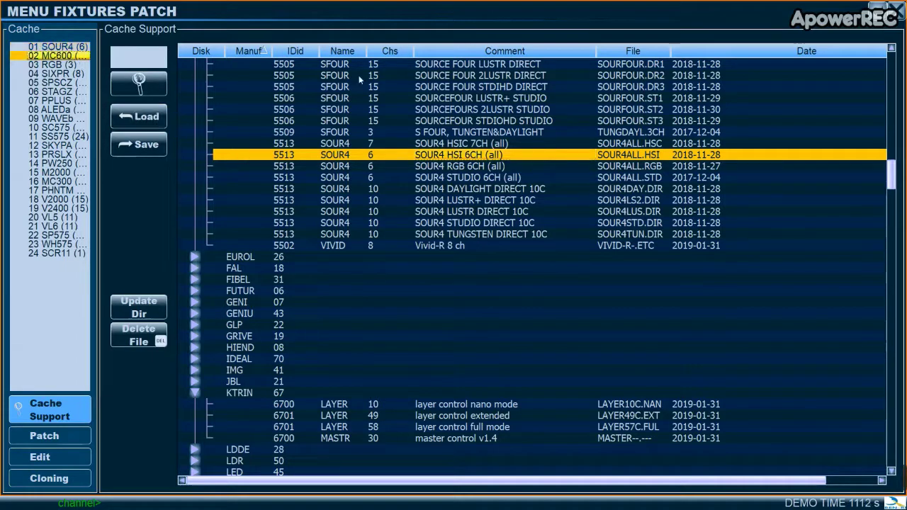
pyautogui.click(478, 168)
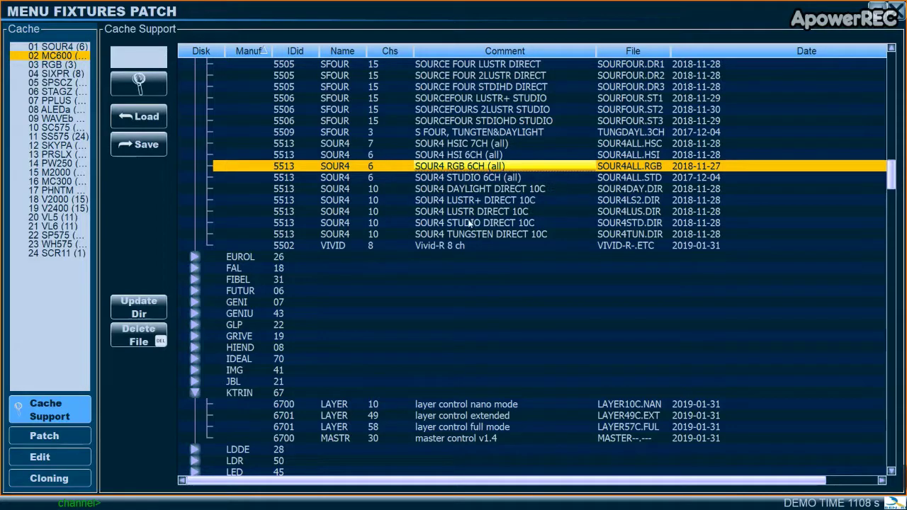
pyautogui.click(498, 226)
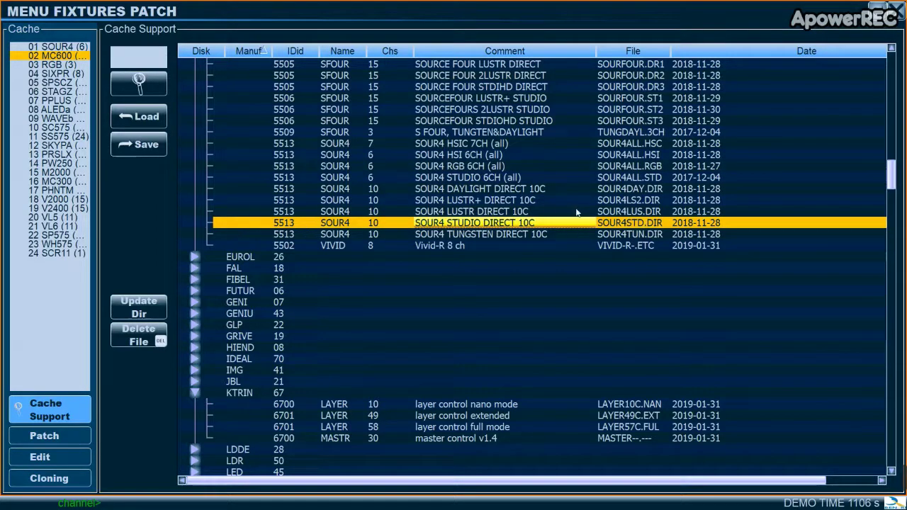
pyautogui.click(145, 119)
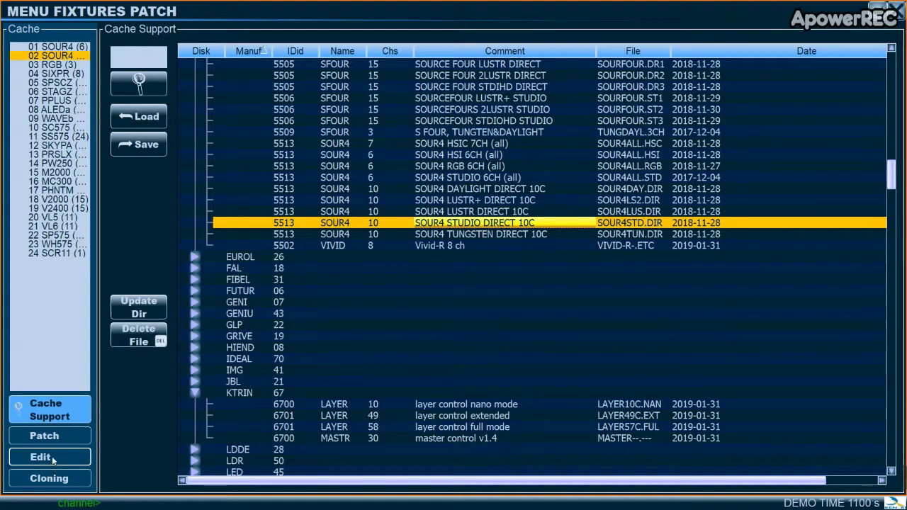
# Patch fixture 1 as cache type 01 SOUR4 and fixture 2 as cache type 02 SOUR4
pyautogui.click(44, 436)
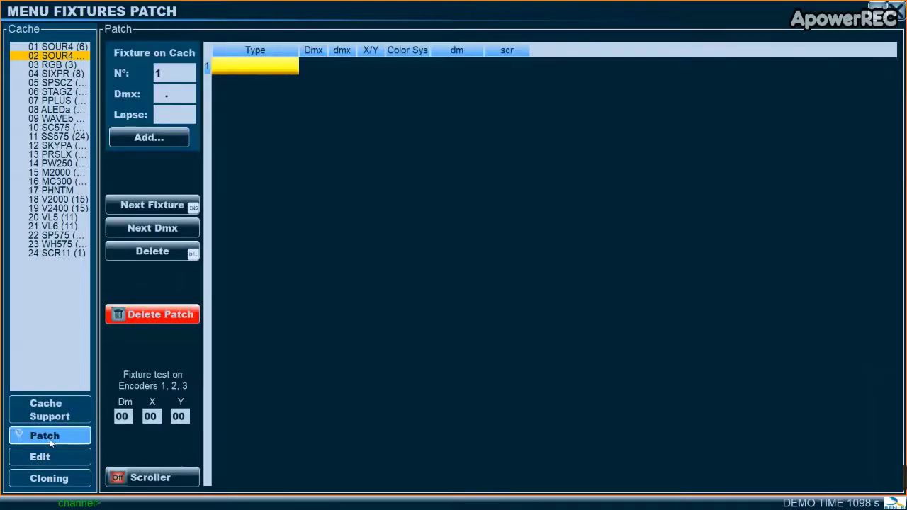
pyautogui.write('01')
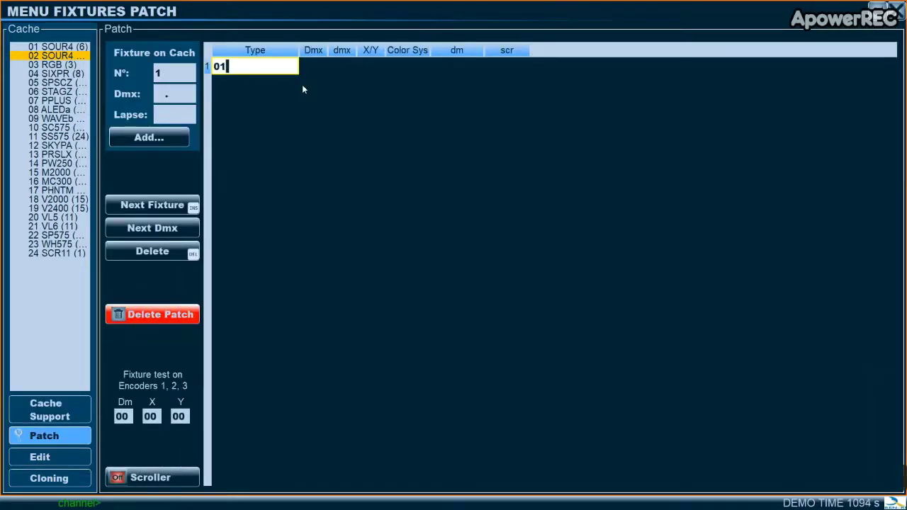
pyautogui.press('Return')
pyautogui.click(242, 86)
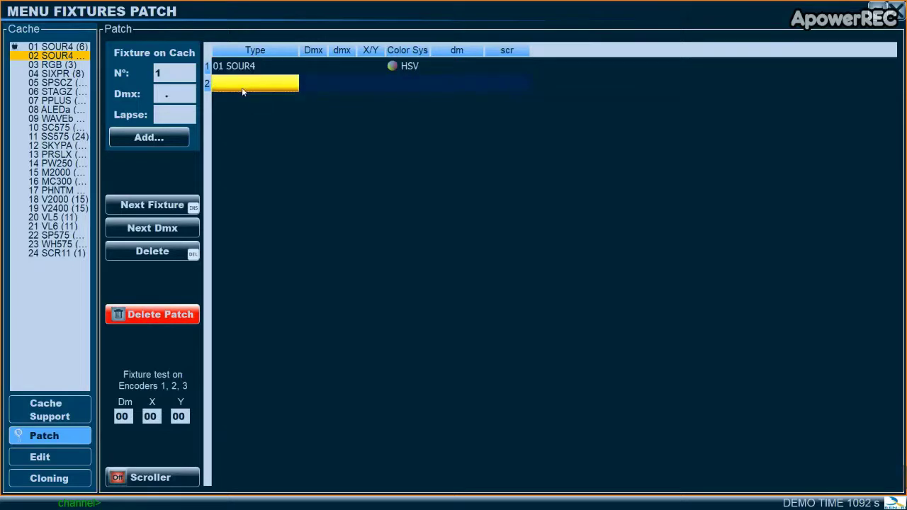
pyautogui.write('02')
pyautogui.press('Return')
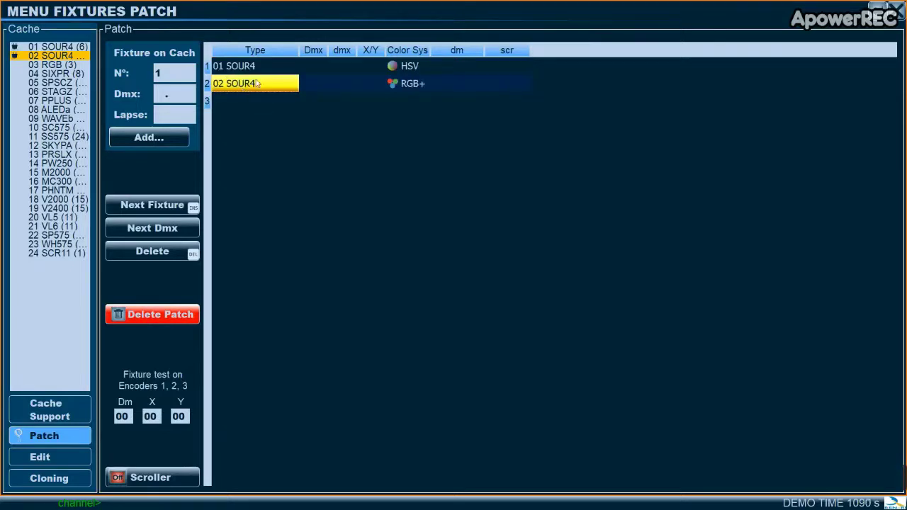
# Set the DMX start address of fixture 1 to 1.2 and of fixture 2 to 10.2
pyautogui.click(326, 67)
pyautogui.write('1.2')
pyautogui.press('Return')
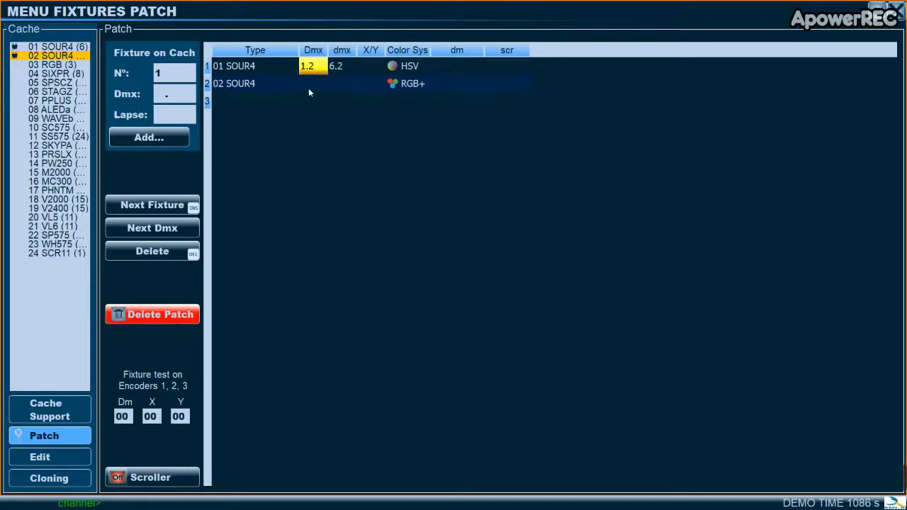
pyautogui.write('10.2')
pyautogui.press('Return')
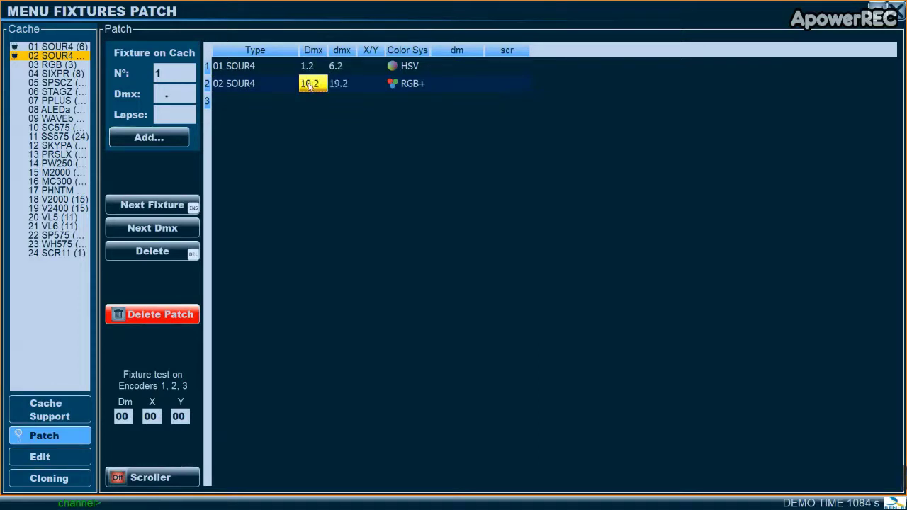
# Review the Hue, Saturation, Value, Strobo and Fan parameters in the definition of cache fixture 01 SOUR4
pyautogui.click(70, 47)
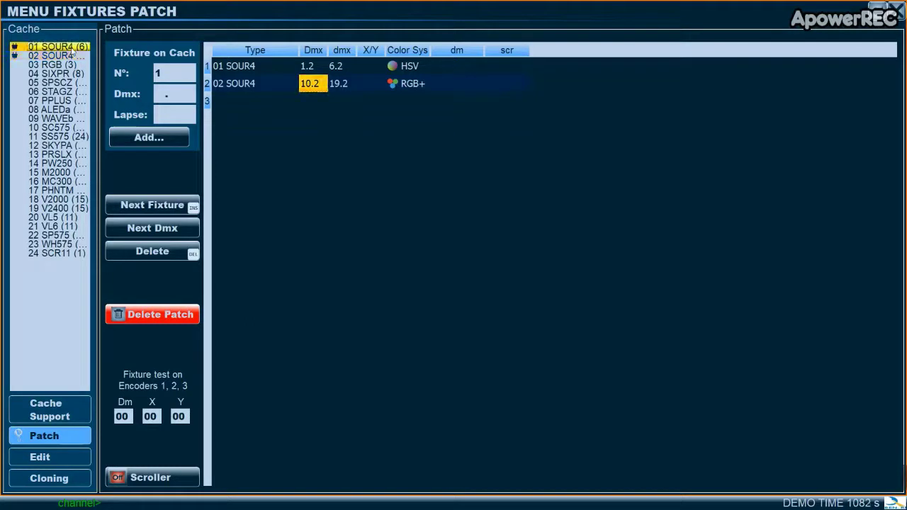
pyautogui.click(40, 457)
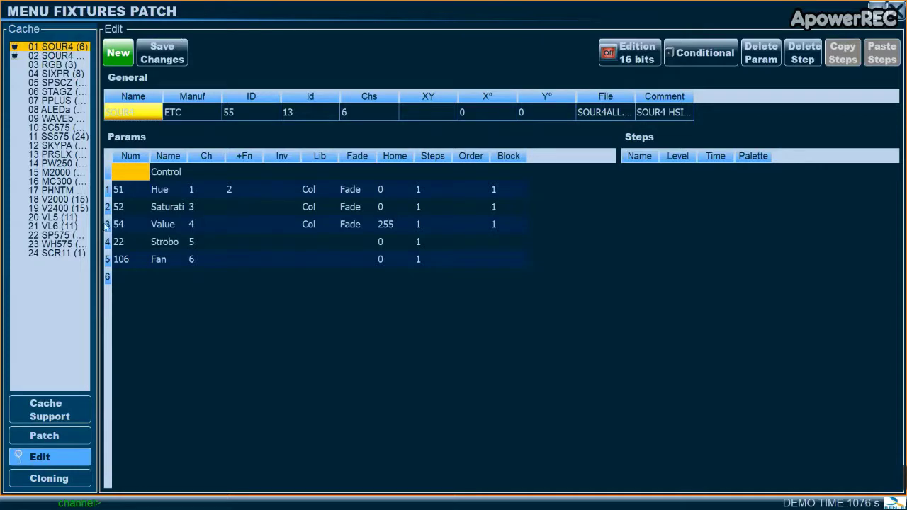
pyautogui.click(177, 190)
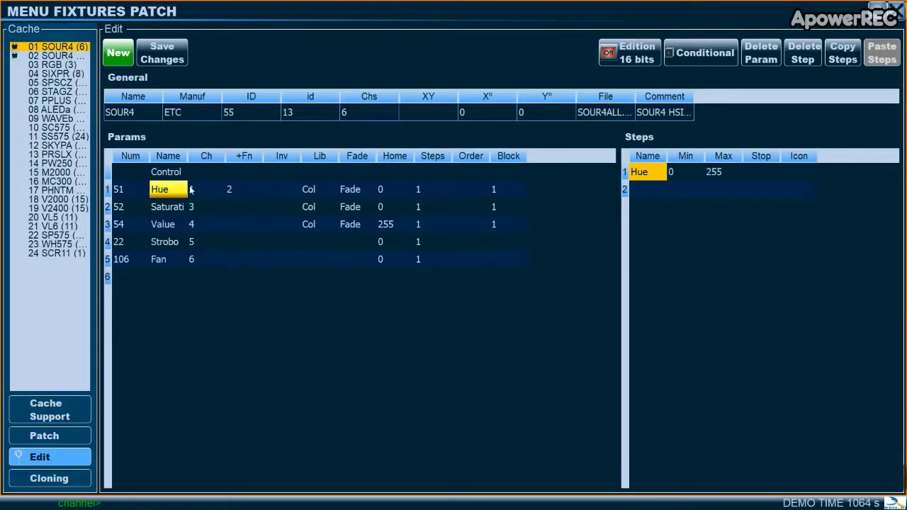
pyautogui.click(177, 207)
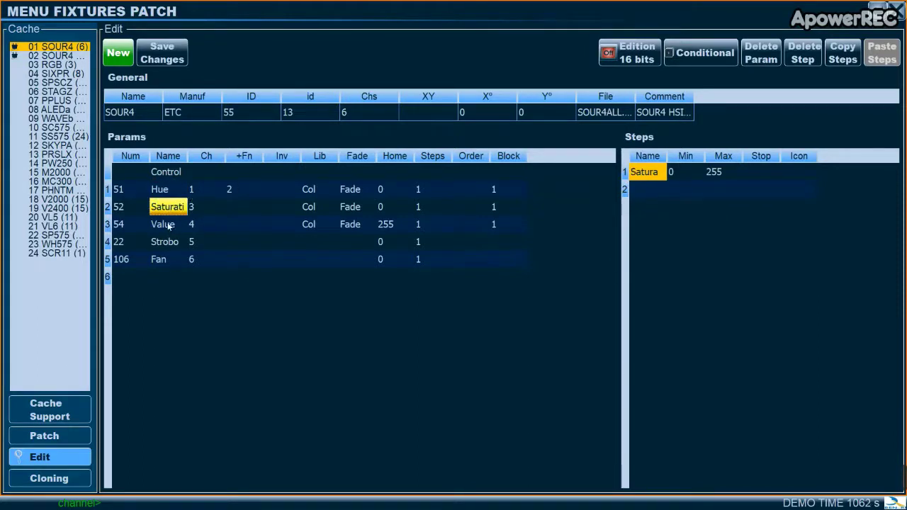
pyautogui.click(169, 226)
pyautogui.click(165, 243)
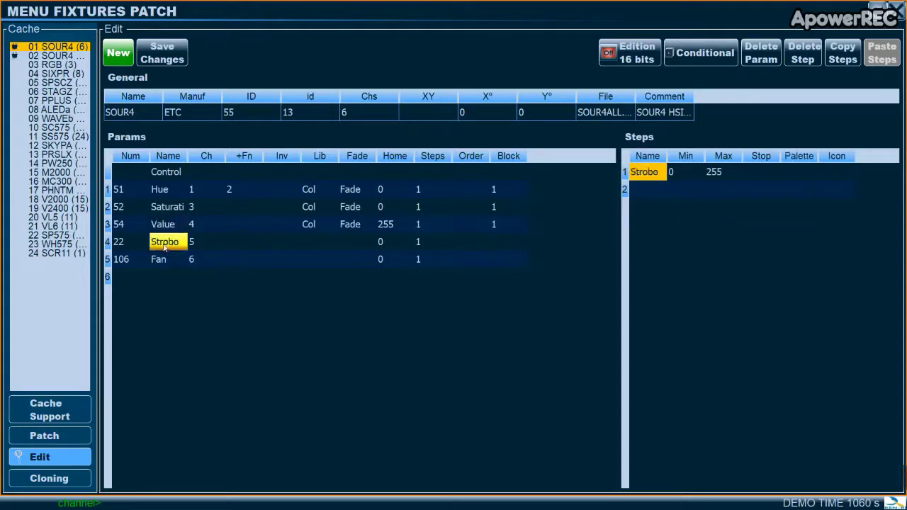
pyautogui.click(161, 260)
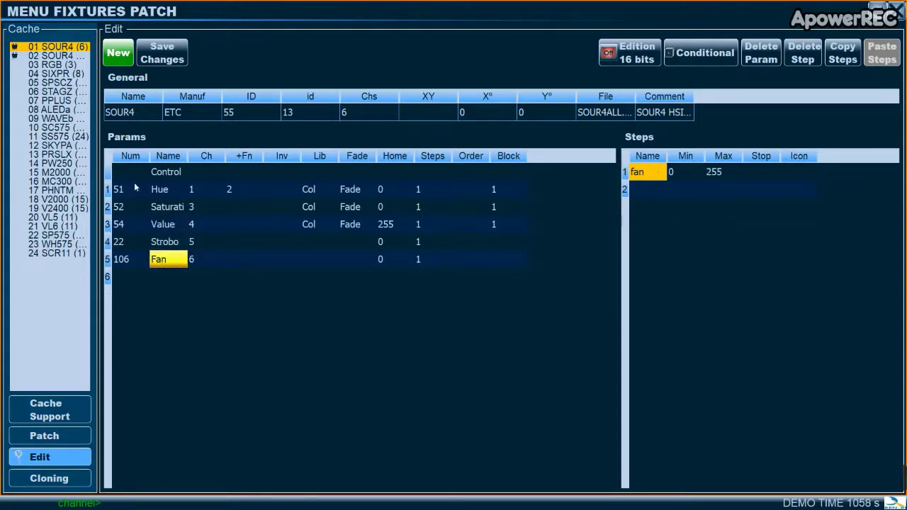
# Review the Red, Orange, Mint, Blue and Indigo parameters in the definition of cache fixture 02 SOUR4
pyautogui.click(56, 56)
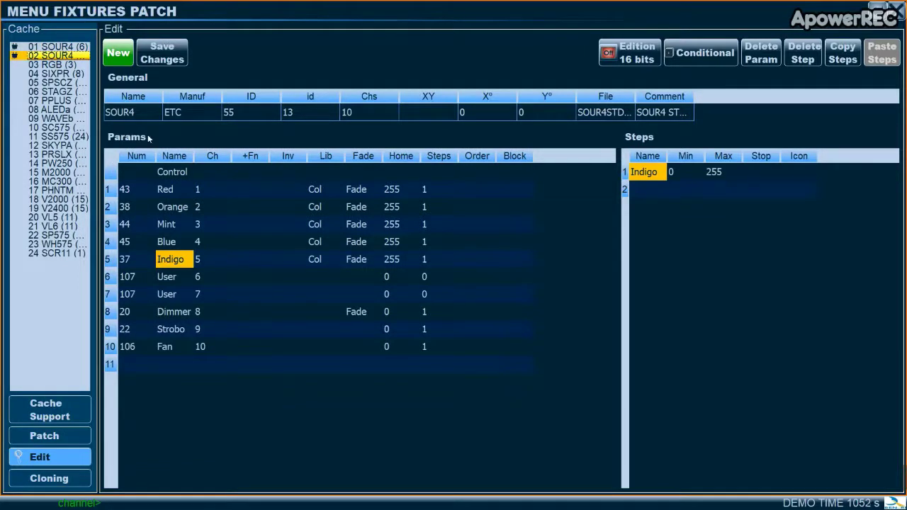
pyautogui.click(176, 190)
pyautogui.click(164, 210)
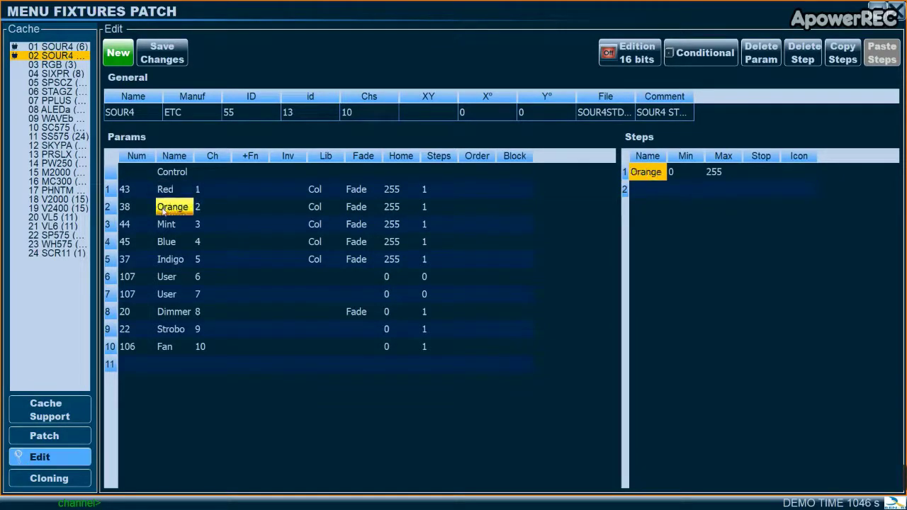
pyautogui.click(158, 225)
pyautogui.click(169, 242)
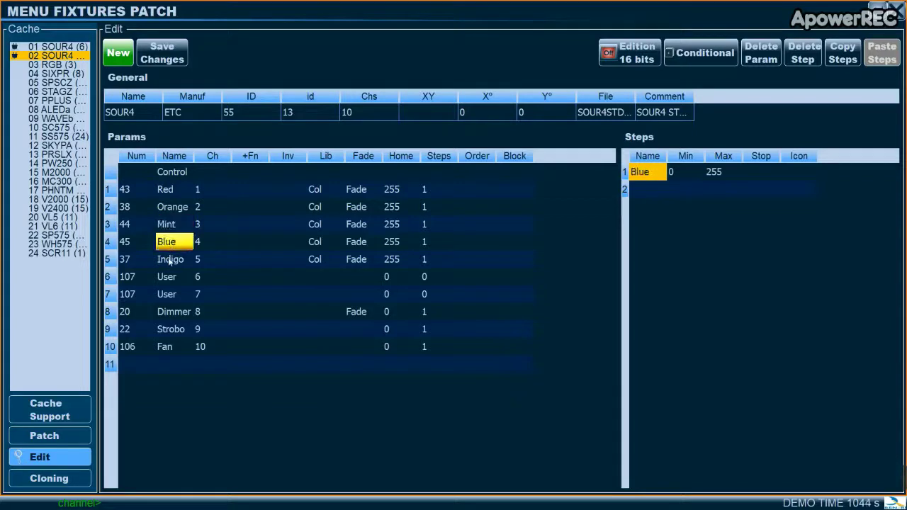
pyautogui.click(168, 261)
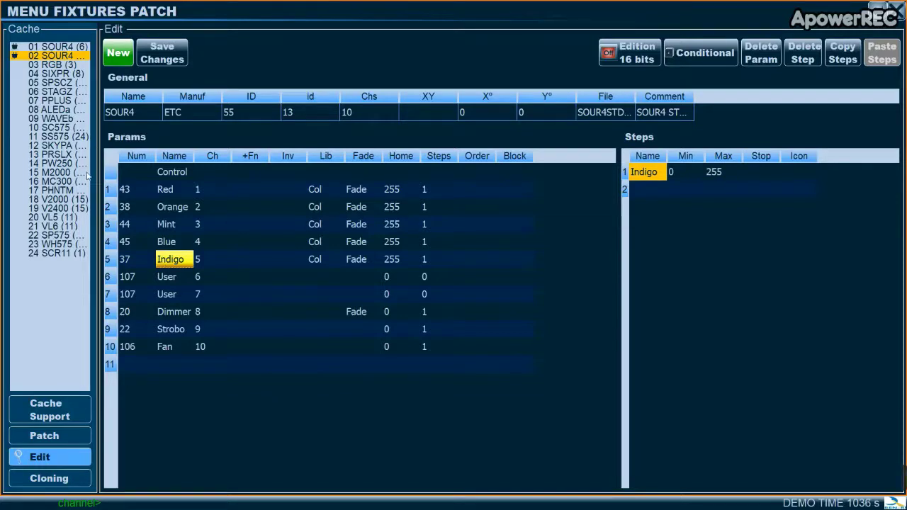
# Examine the parameter types offered for the Orange channel of cache fixture 02 SOUR4 and leave the fixture editor without saving changes
pyautogui.click(130, 192)
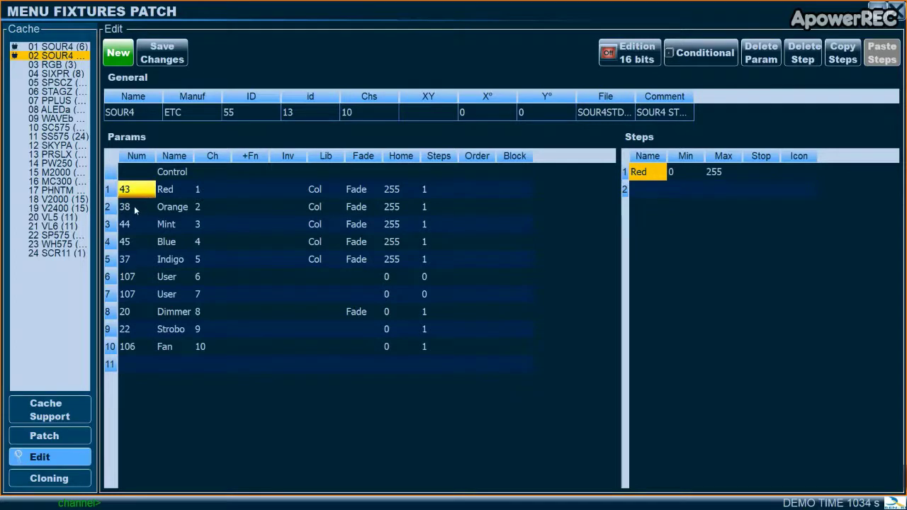
pyautogui.doubleClick(138, 211)
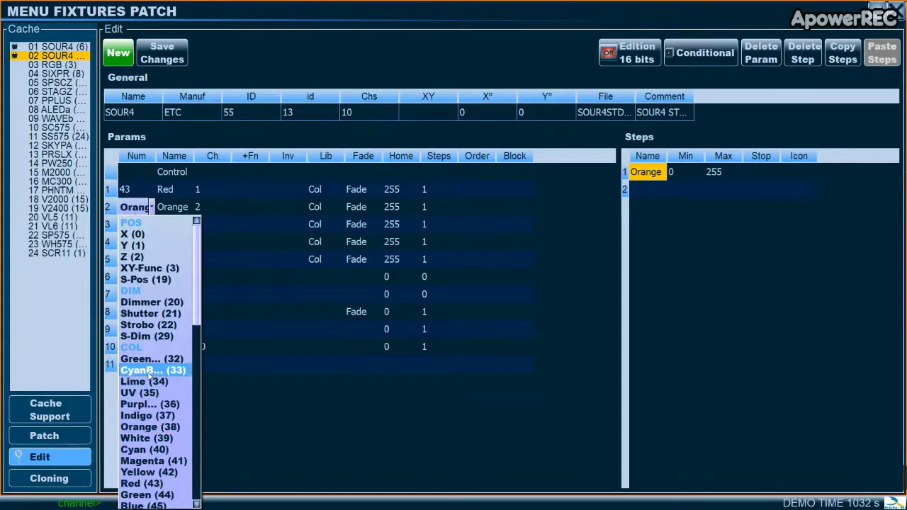
pyautogui.scroll(-3, 155, 381)
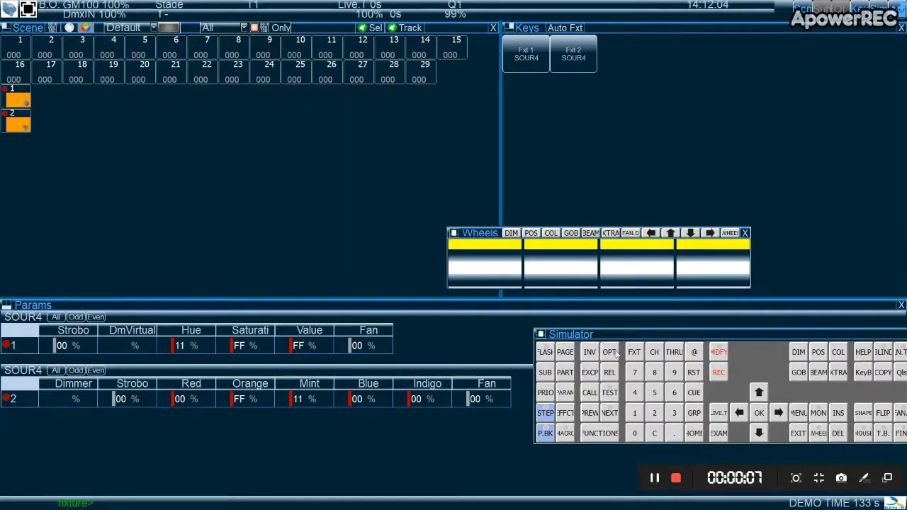
pyautogui.click(863, 352)
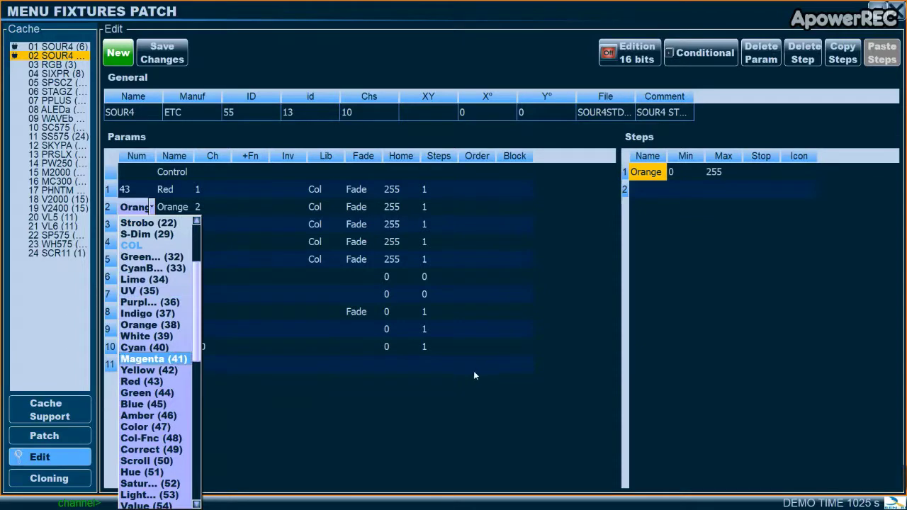
pyautogui.click(517, 421)
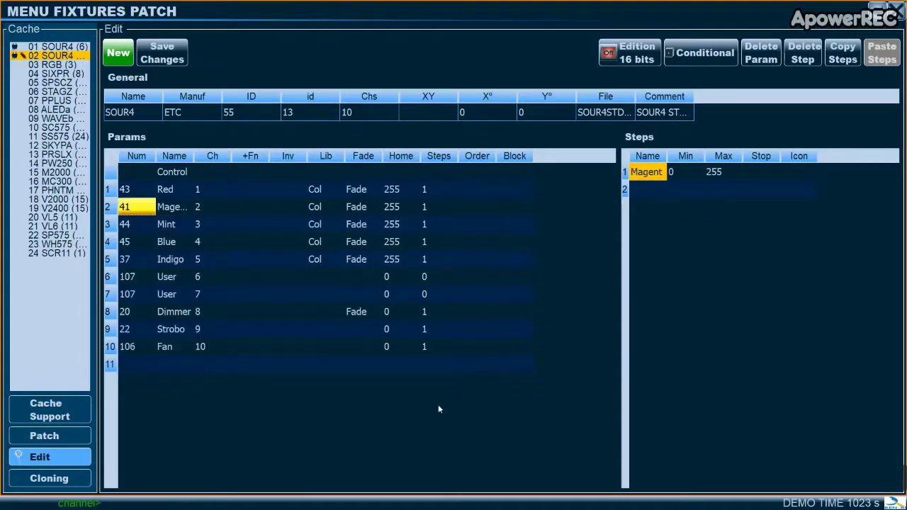
pyautogui.click(898, 8)
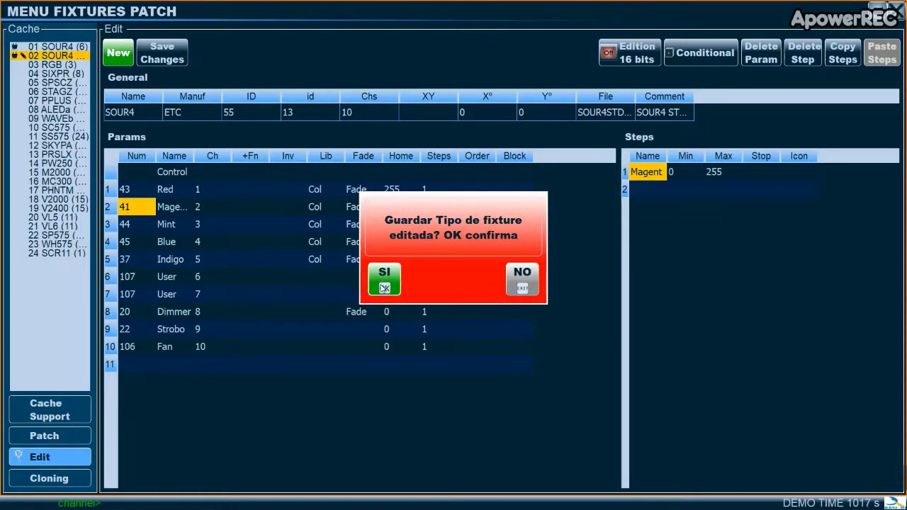
pyautogui.click(523, 286)
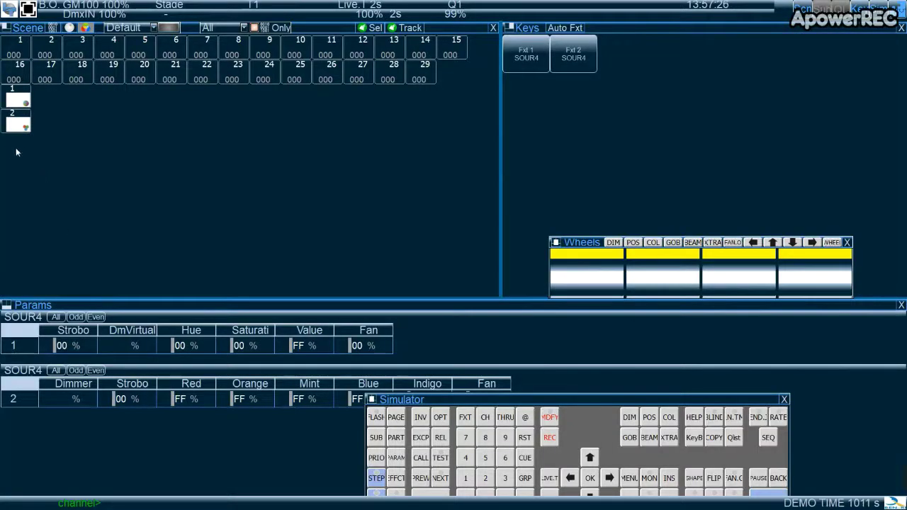
# Check the colour system assigned to fixtures 1 and 2 in the fixture patch, and return to the stage view
pyautogui.press('F2')
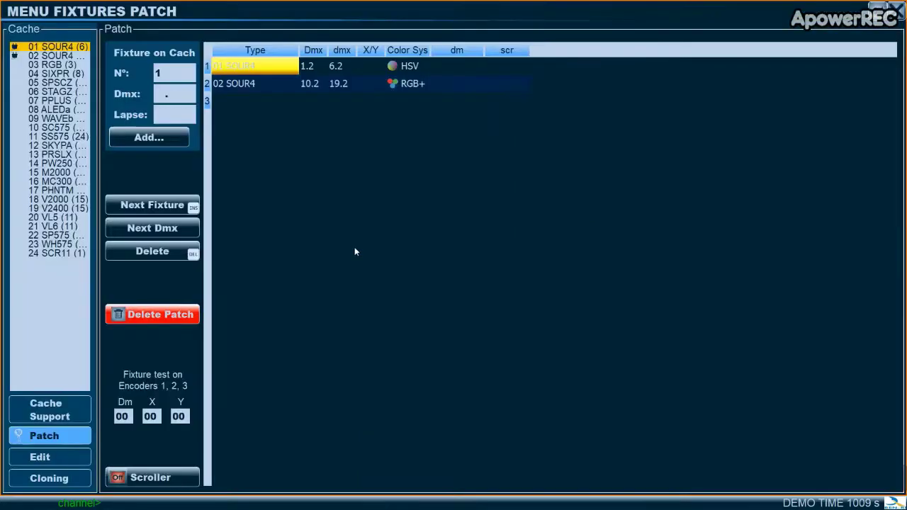
pyautogui.click(413, 67)
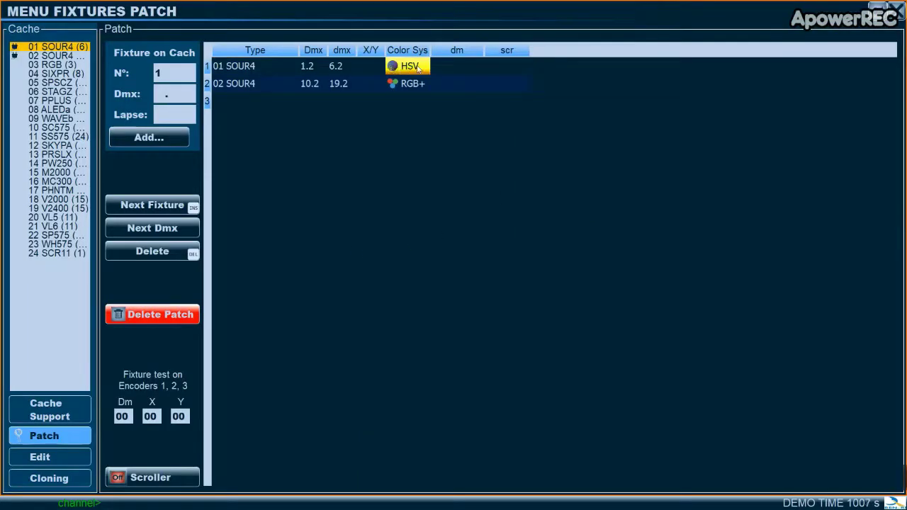
pyautogui.click(394, 86)
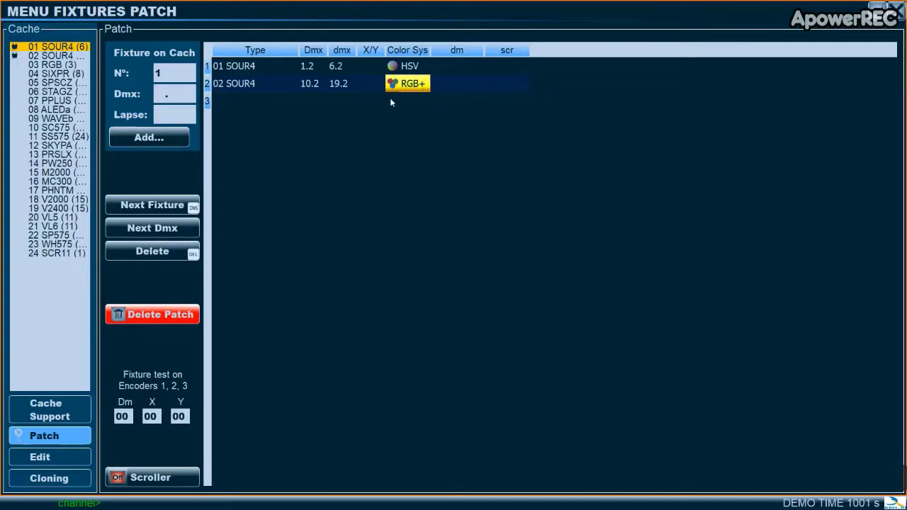
pyautogui.click(897, 8)
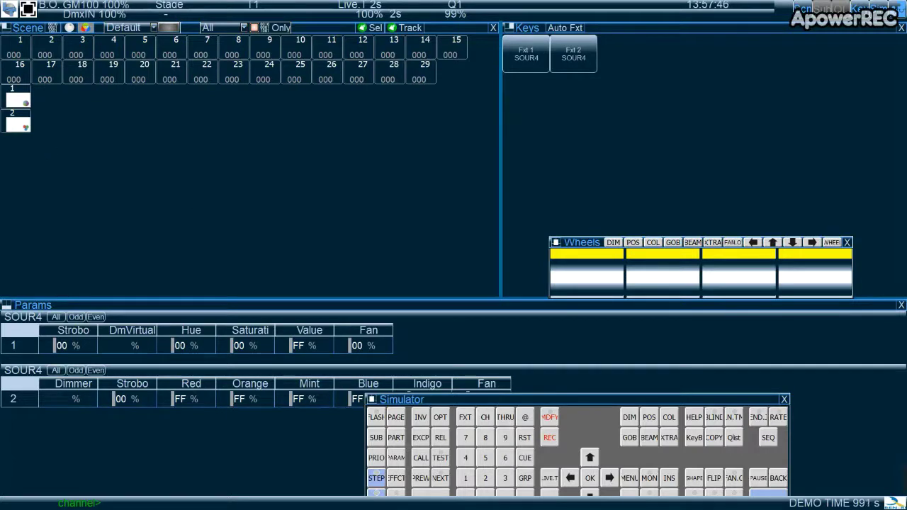
# Select fixtures 1 and 2 and apply colour palette 30 (Green-) to them
pyautogui.moveTo(611, 402); pyautogui.dragTo(686, 422)
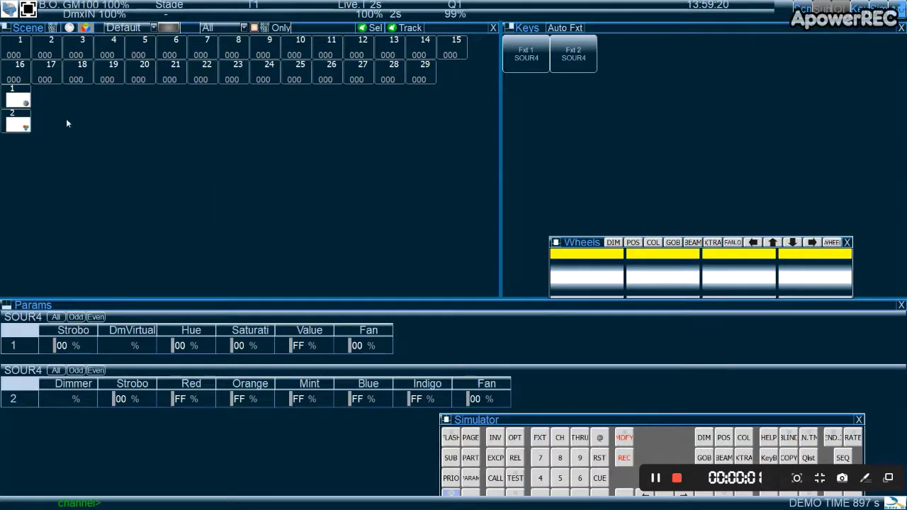
pyautogui.moveTo(48, 101); pyautogui.dragTo(24, 126)
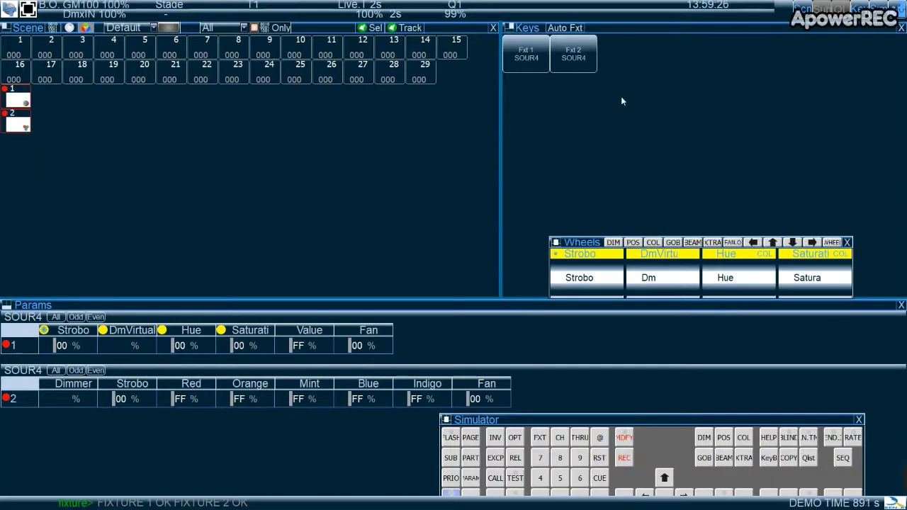
pyautogui.click(654, 243)
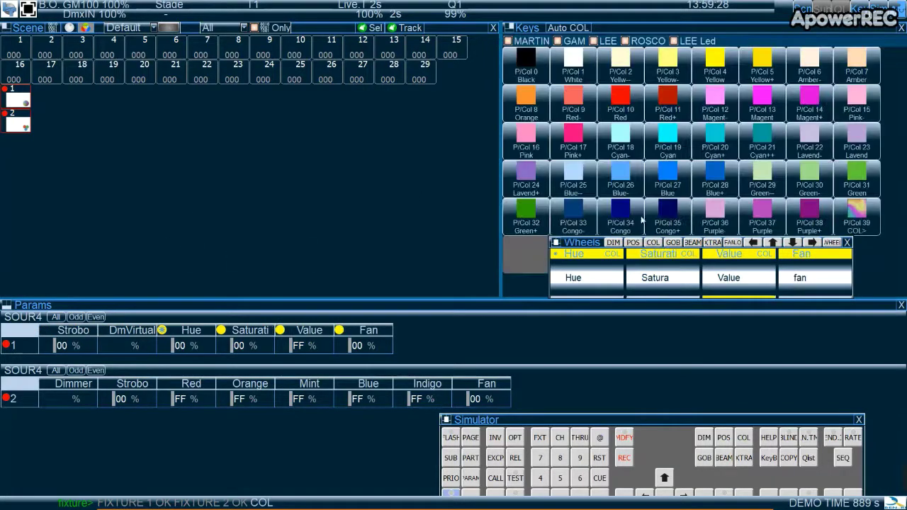
pyautogui.click(806, 172)
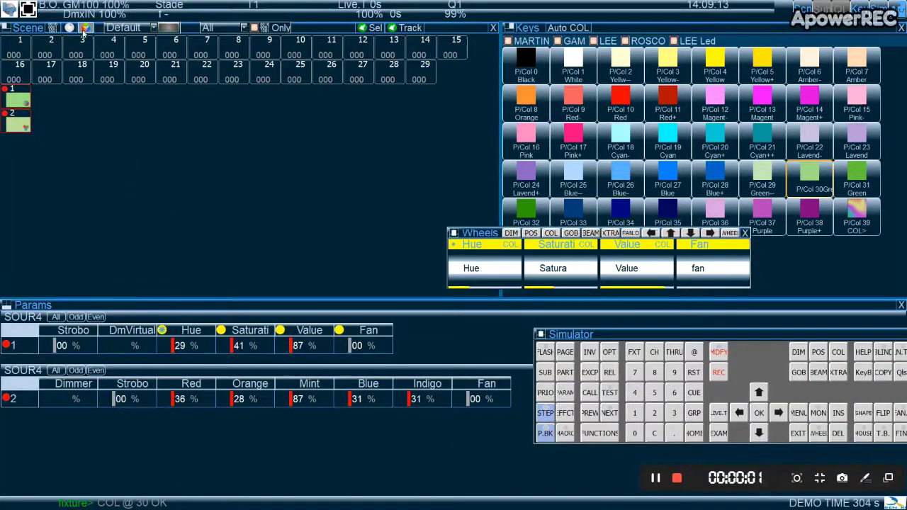
# Open the colour picker for the selected fixtures and try orange (#fe6500) and pure red (#fe0000)
pyautogui.click(84, 28)
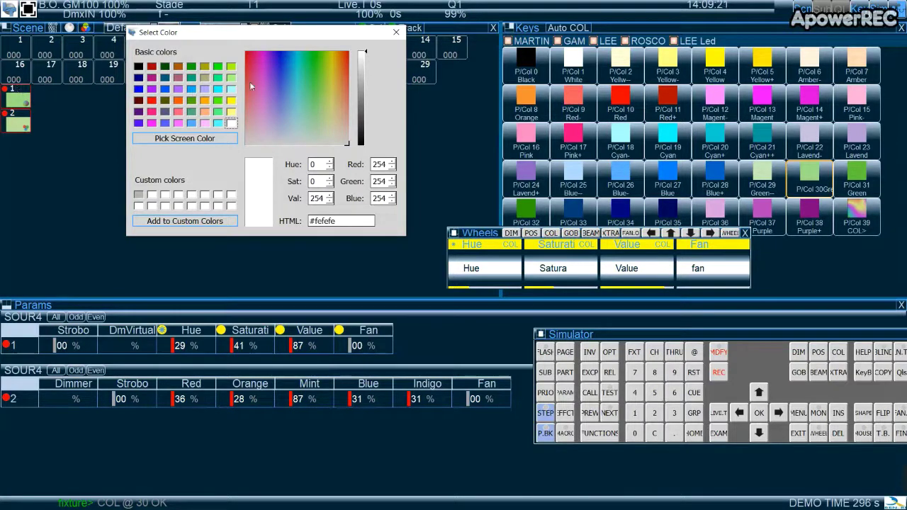
pyautogui.click(346, 55)
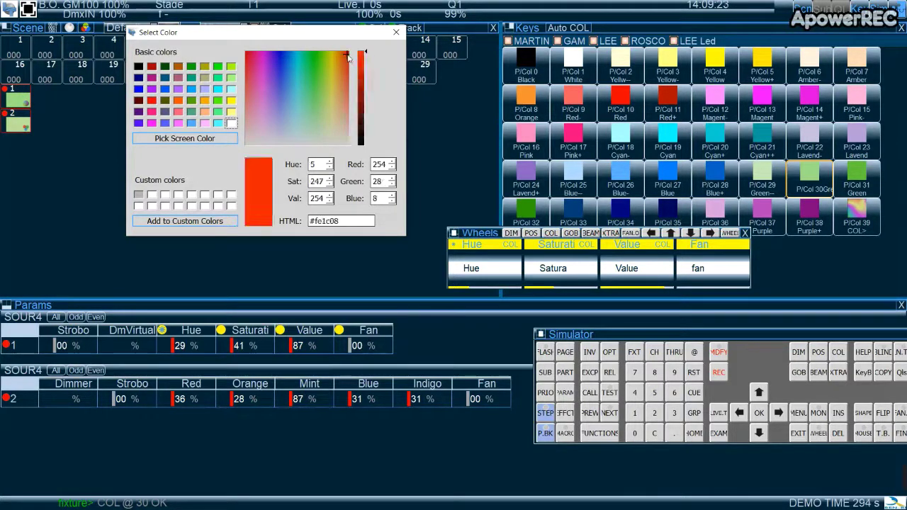
pyautogui.click(350, 53)
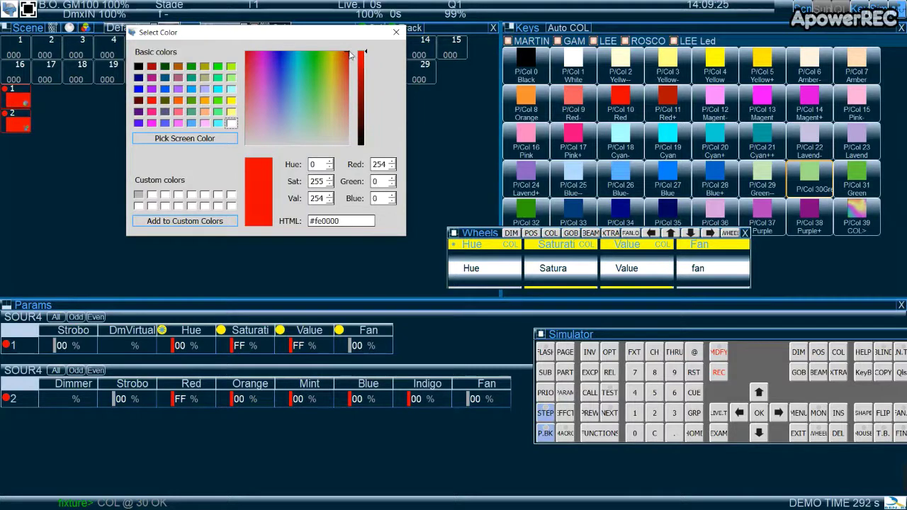
pyautogui.click(343, 54)
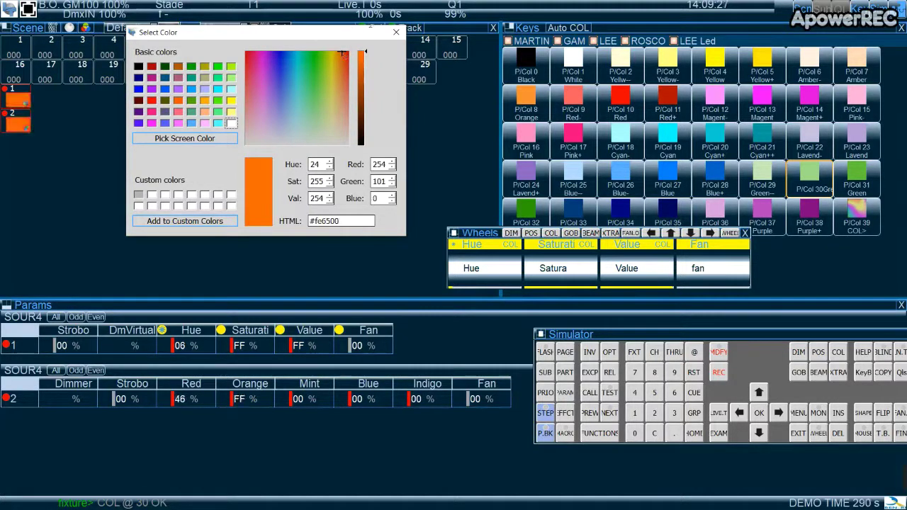
pyautogui.moveTo(344, 55); pyautogui.dragTo(348, 52)
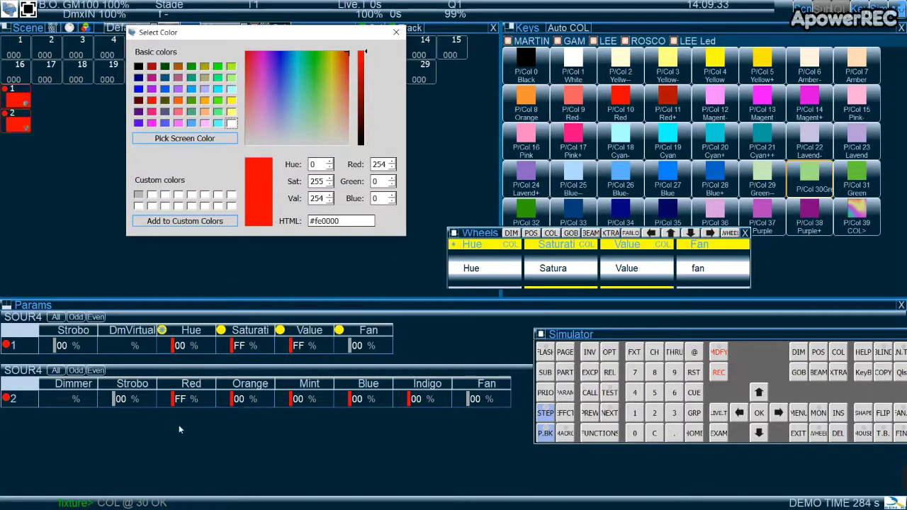
# Sweep the picked colour across the hue range to the opposite red end, and shift it to pink (#fe059f)
pyautogui.click(348, 56)
pyautogui.moveTo(348, 56); pyautogui.dragTo(238, 38)
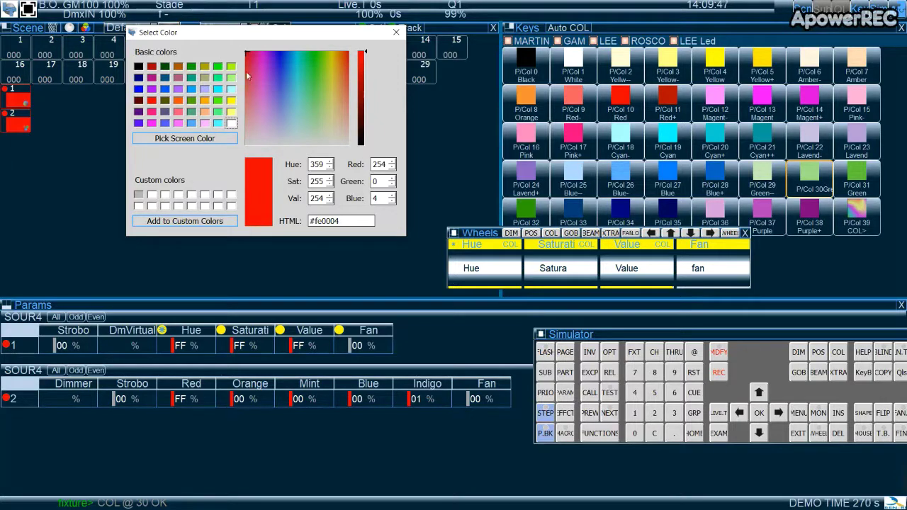
pyautogui.click(248, 52)
pyautogui.moveTo(245, 51); pyautogui.dragTo(255, 52)
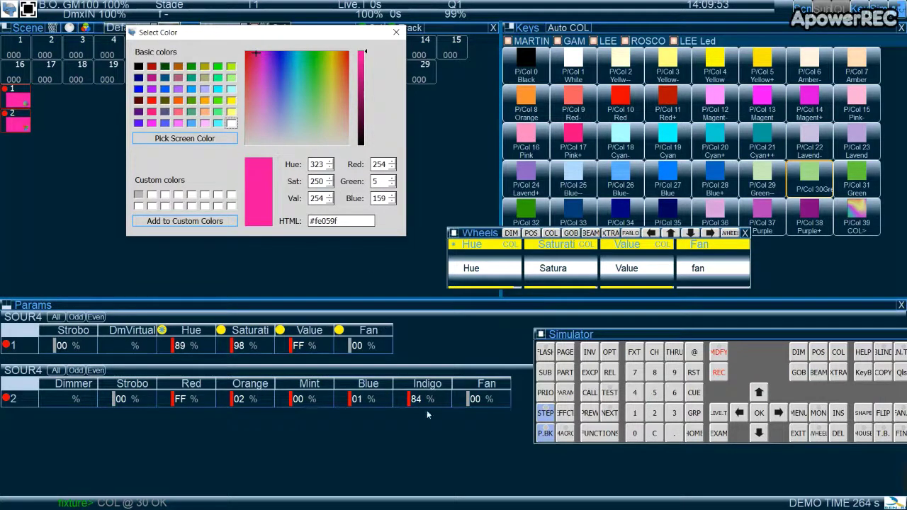
# Move the picked colour to saturated green (#00fe2a), and desaturate it fully to white (#fefefe)
pyautogui.moveTo(256, 55); pyautogui.dragTo(314, 58)
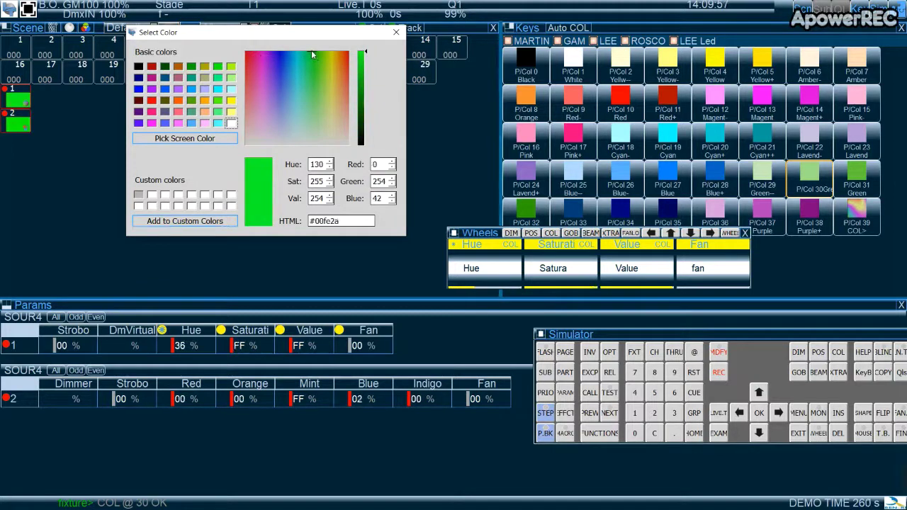
pyautogui.click(316, 52)
pyautogui.moveTo(314, 59); pyautogui.dragTo(325, 168)
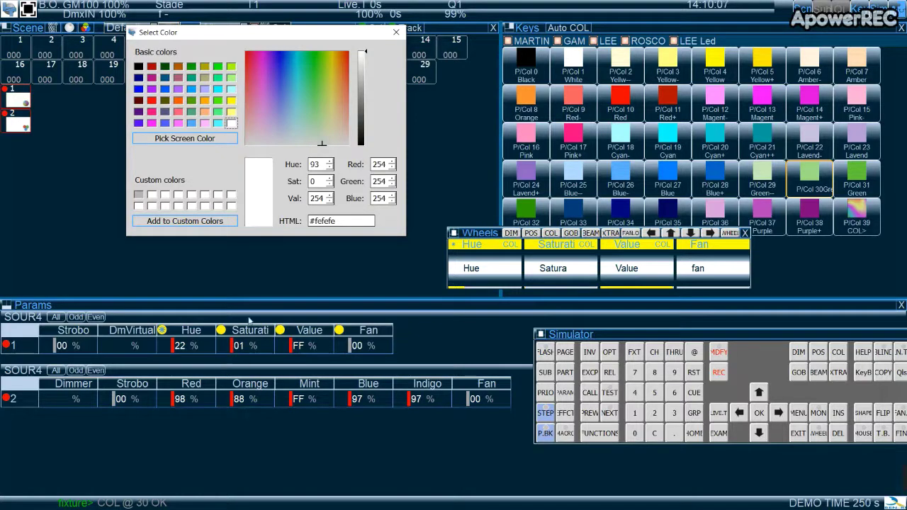
# Return the picked colour to full saturation and brightness, and set both fixtures to amber orange (#ffa200)
pyautogui.moveTo(323, 146); pyautogui.dragTo(326, 37)
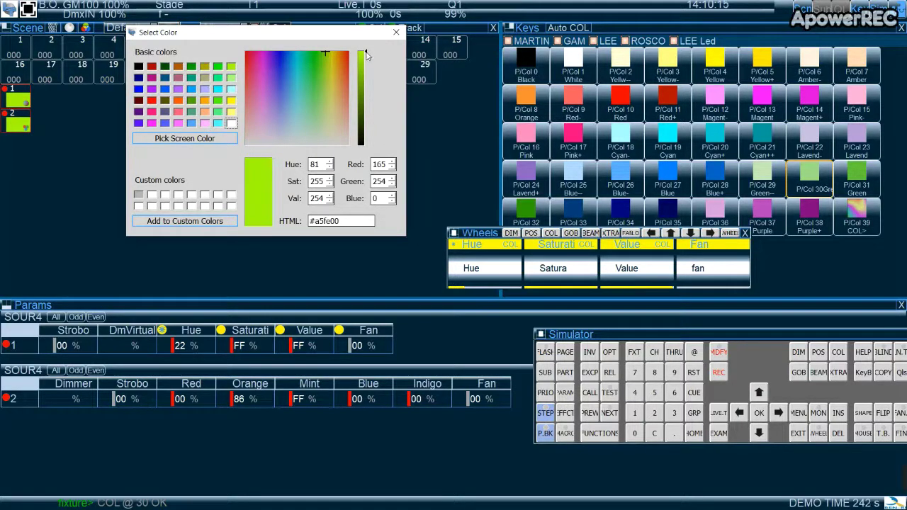
pyautogui.moveTo(366, 56); pyautogui.dragTo(343, 53)
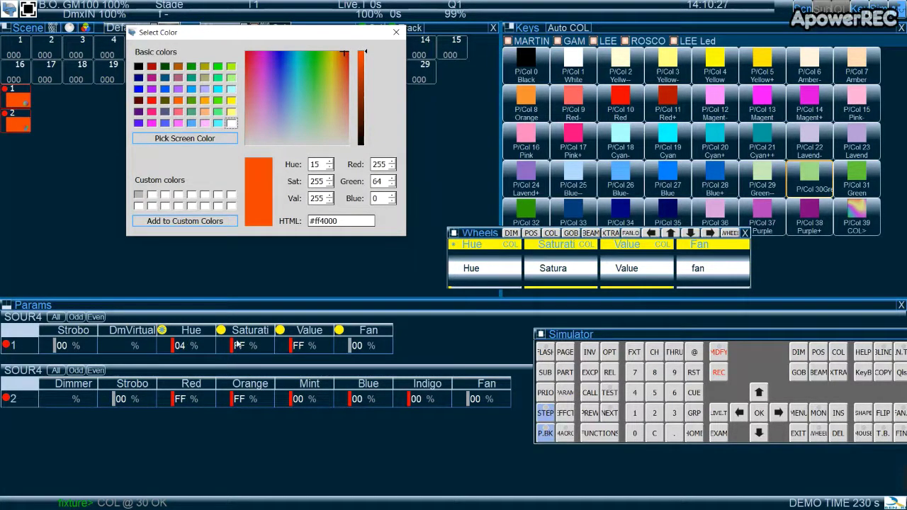
pyautogui.moveTo(347, 55)
pyautogui.mouseDown()
pyautogui.moveTo(289, 54)
pyautogui.moveTo(340, 54)
pyautogui.mouseUp()
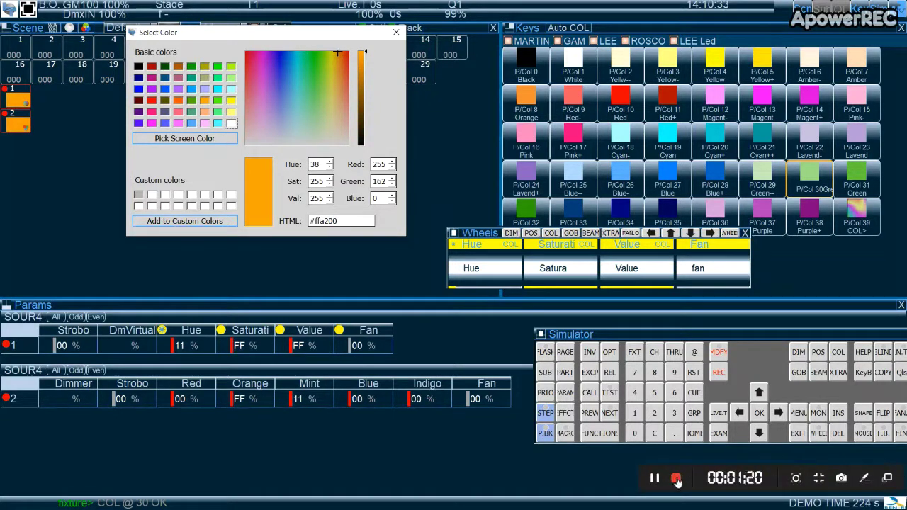
pyautogui.click(676, 480)
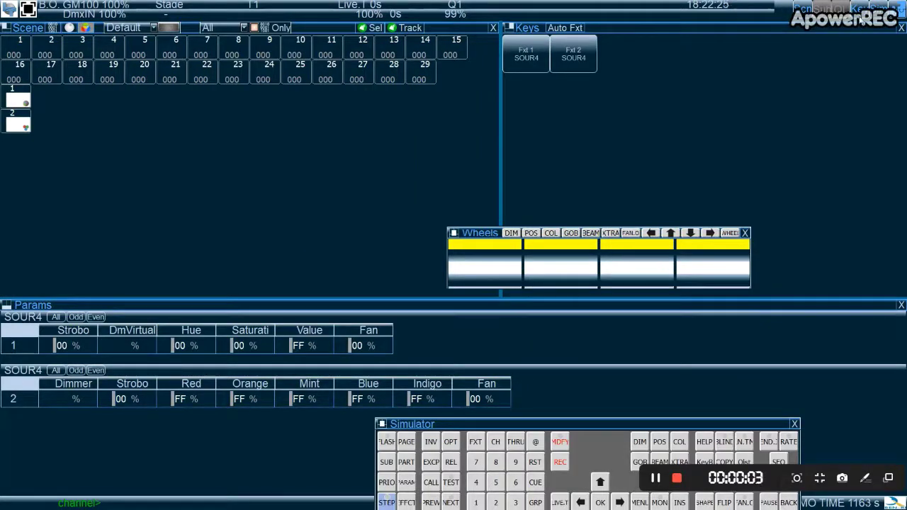
# Select both fixtures and apply colour palette 28 (Blue+) to them
pyautogui.hotkey('ctrl', 'a')
pyautogui.click(551, 233)
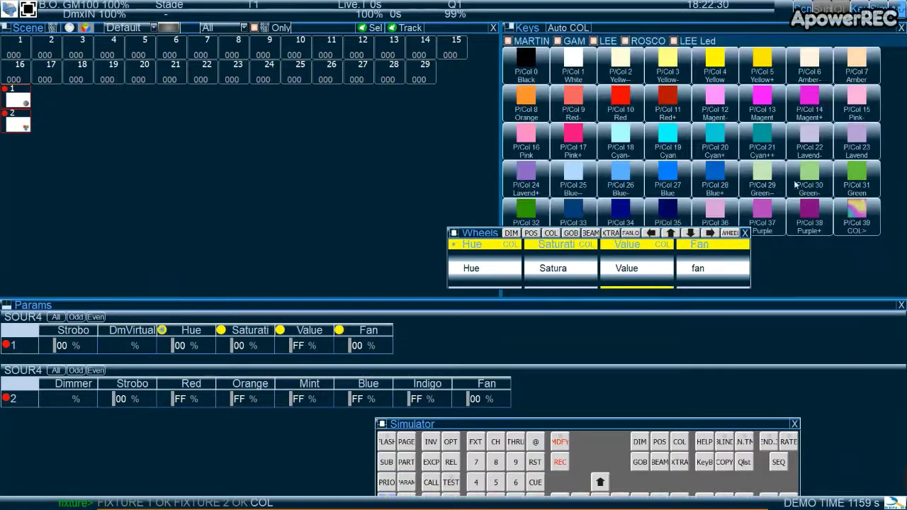
pyautogui.click(723, 179)
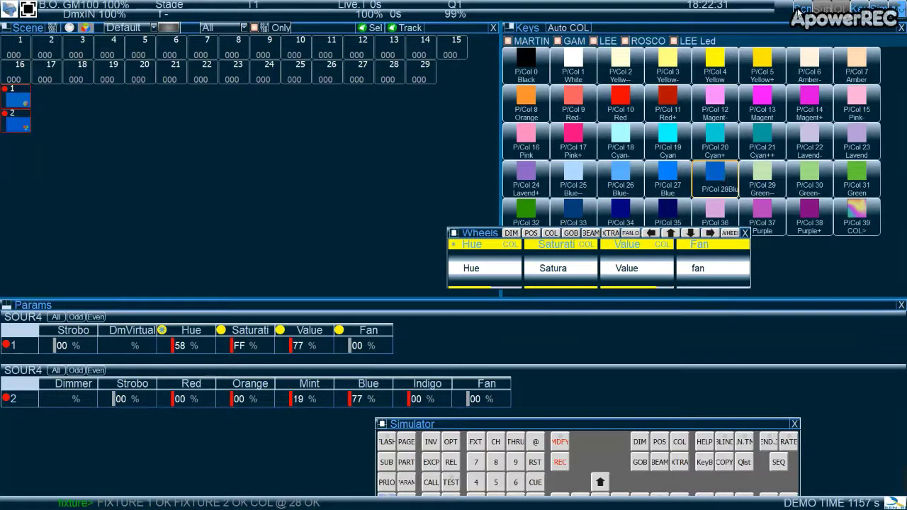
# Record the blue colour of both fixtures to submaster 01, and dismiss the recording options
pyautogui.press('F3')
pyautogui.click(11, 369)
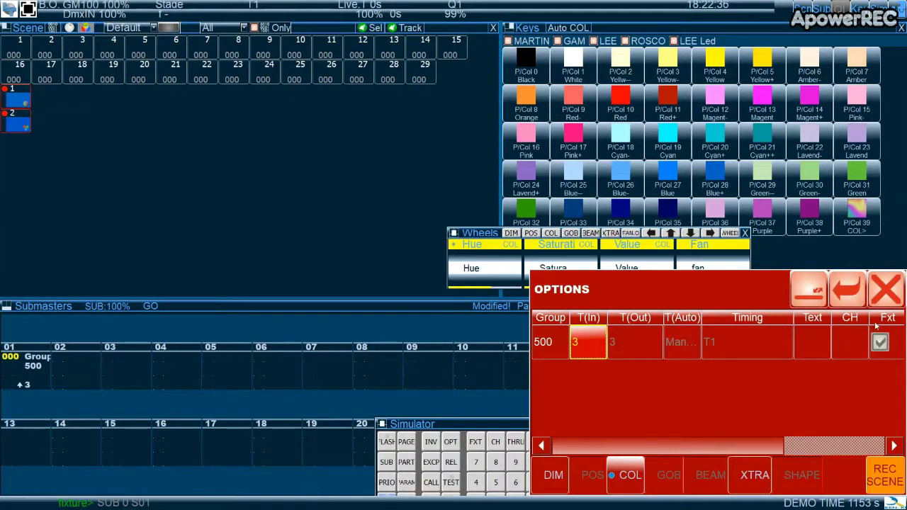
pyautogui.click(886, 289)
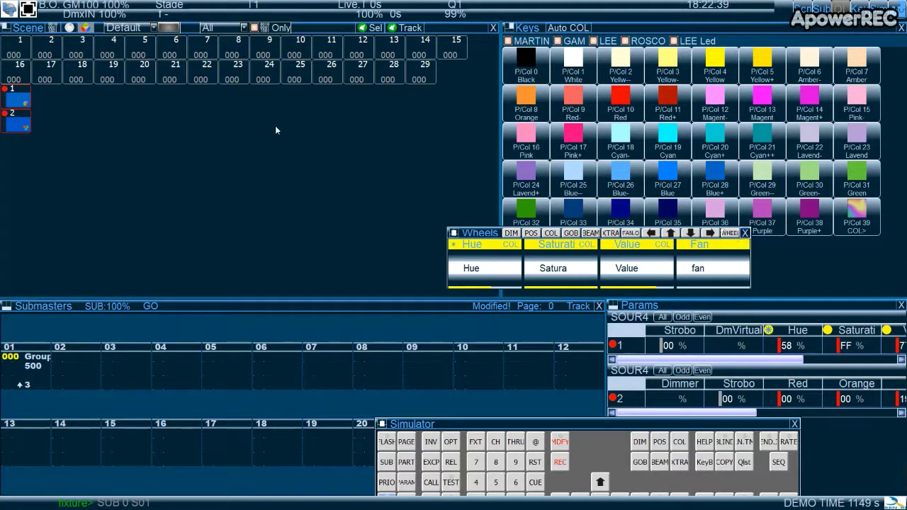
# Deselect and release both fixtures, and raise submaster 01 to 100% to play back their recorded colour
pyautogui.press('Escape')
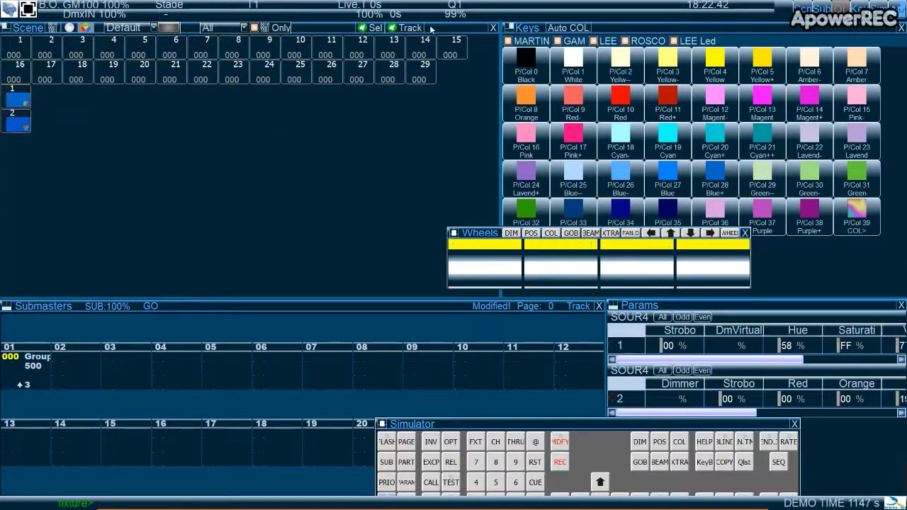
pyautogui.press('Escape')
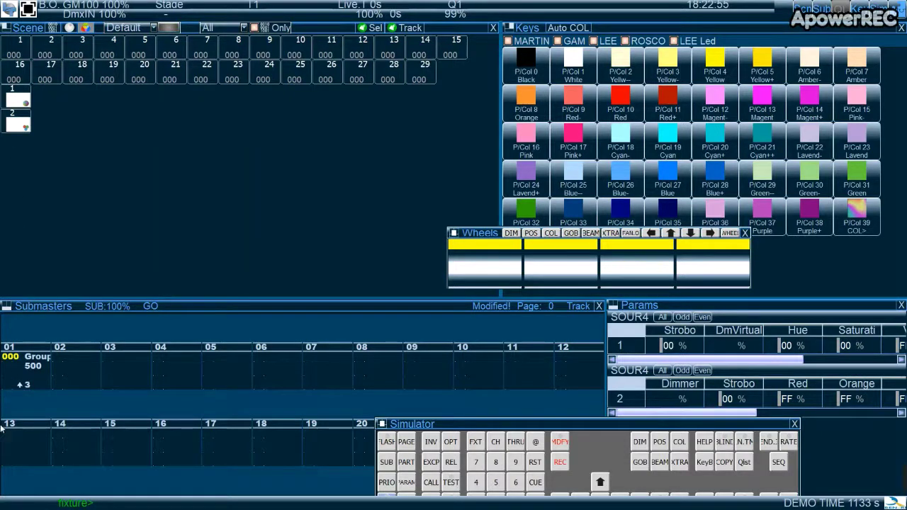
pyautogui.click(12, 381)
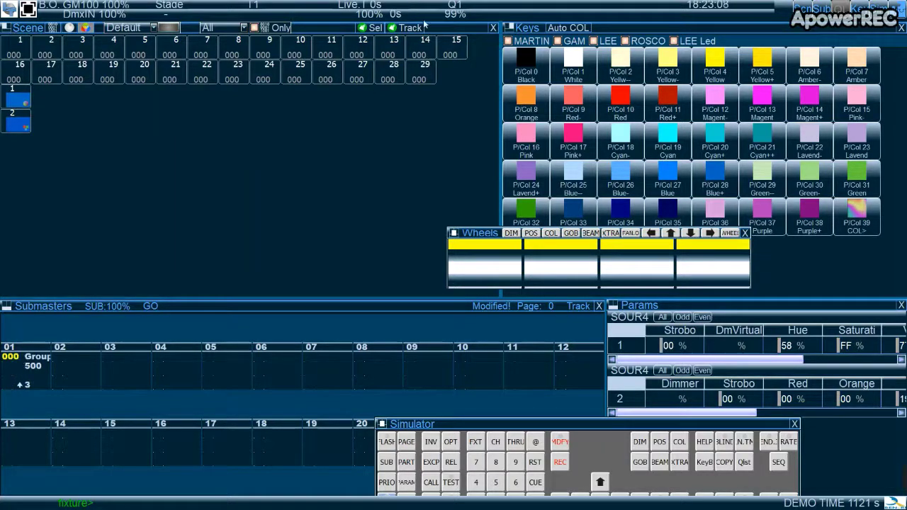
pyautogui.click(3, 384)
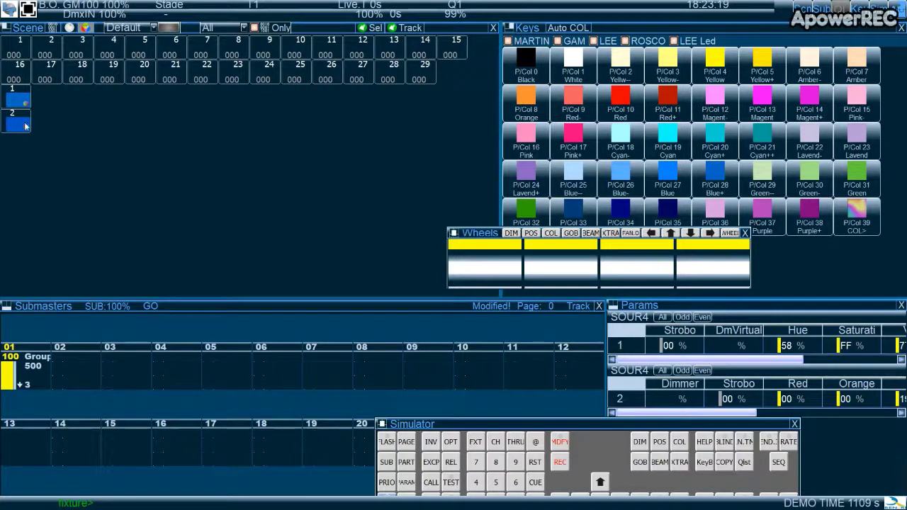
# Inspect the colour picker beside the two fixtures without picking a colour, and close it
pyautogui.click(85, 27)
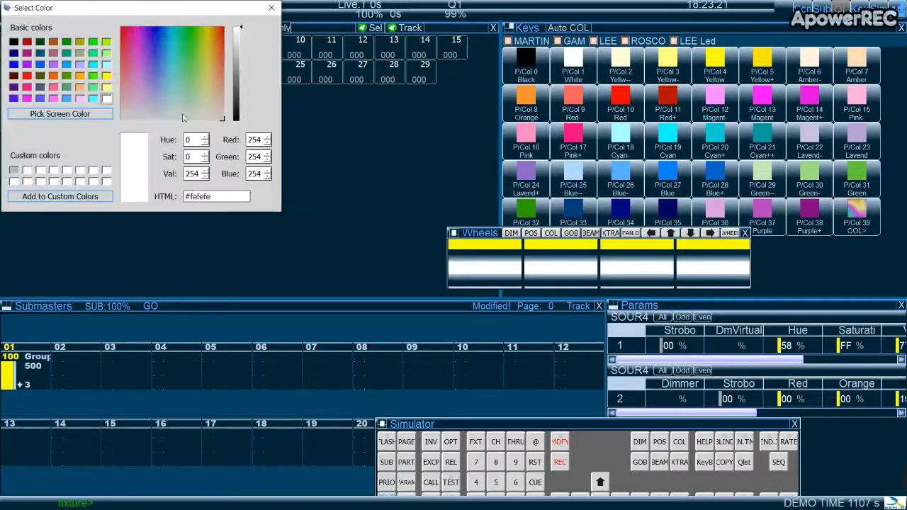
pyautogui.moveTo(185, 11); pyautogui.dragTo(400, 77)
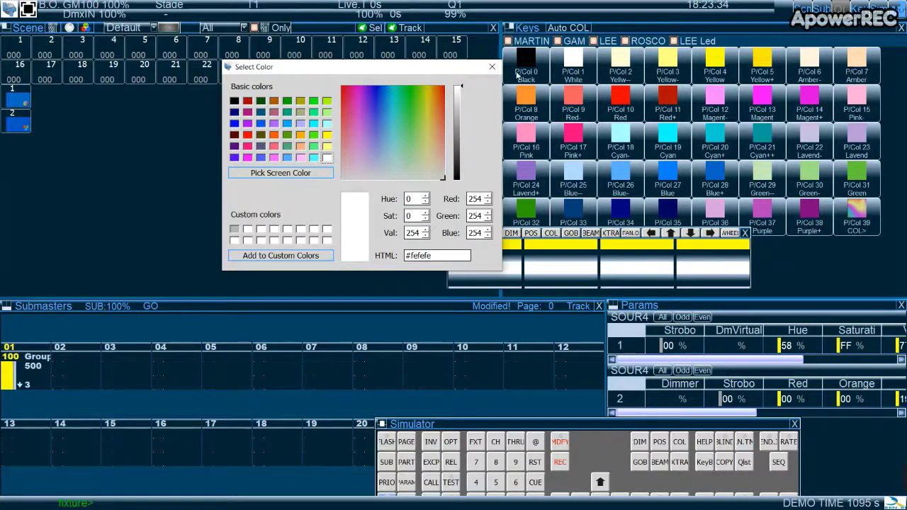
pyautogui.click(494, 68)
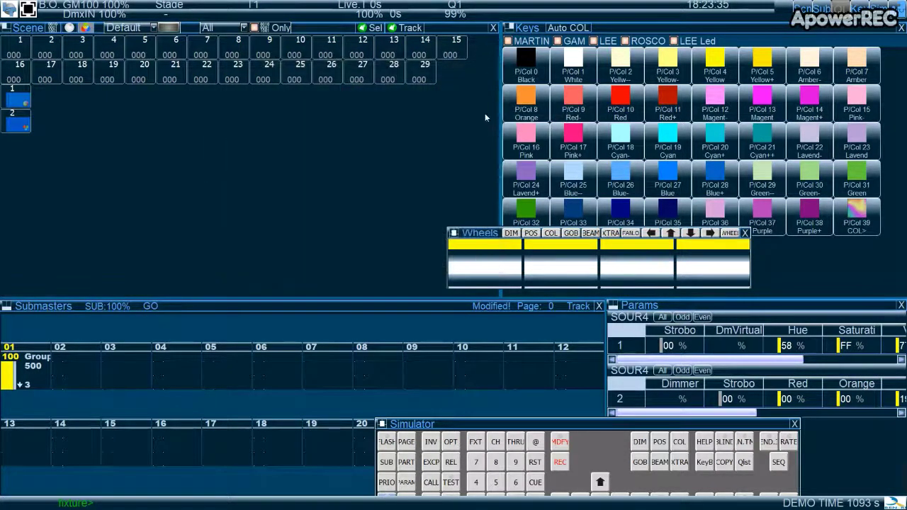